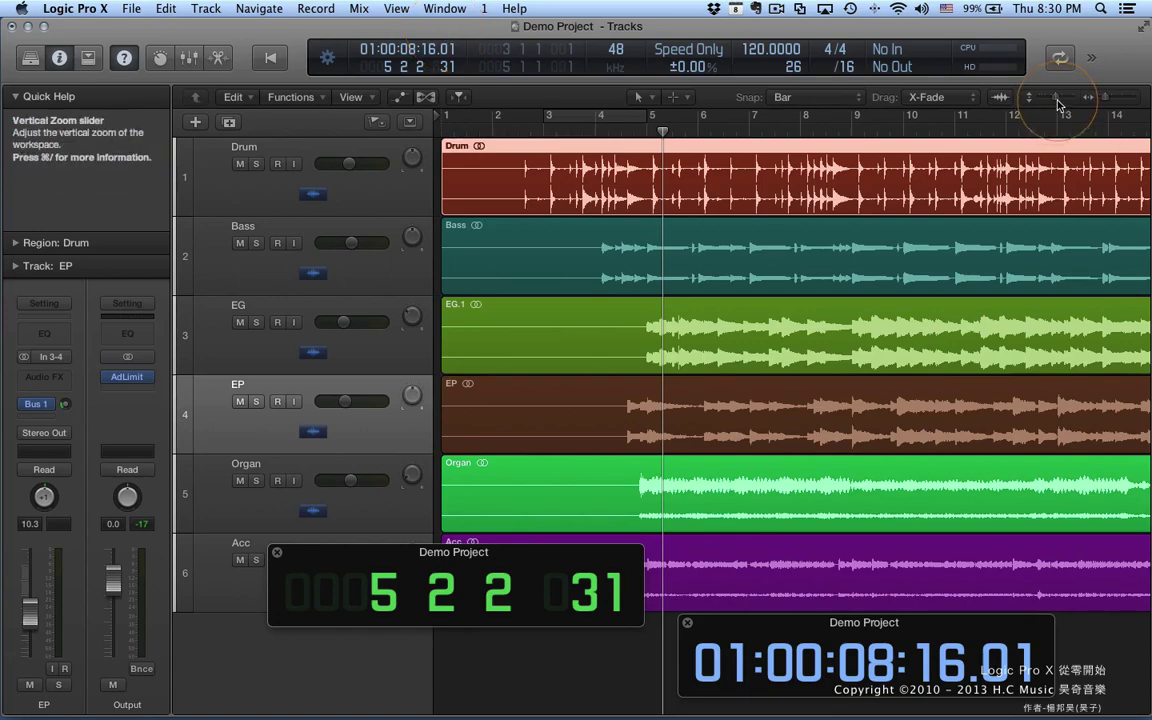
Step: Zoom the workspace horizontally in to beat level around the playhead and back out to show all regions in full
{"action": "left_click_drag", "start_coordinate": [1058, 102], "coordinate": [1102, 103]}
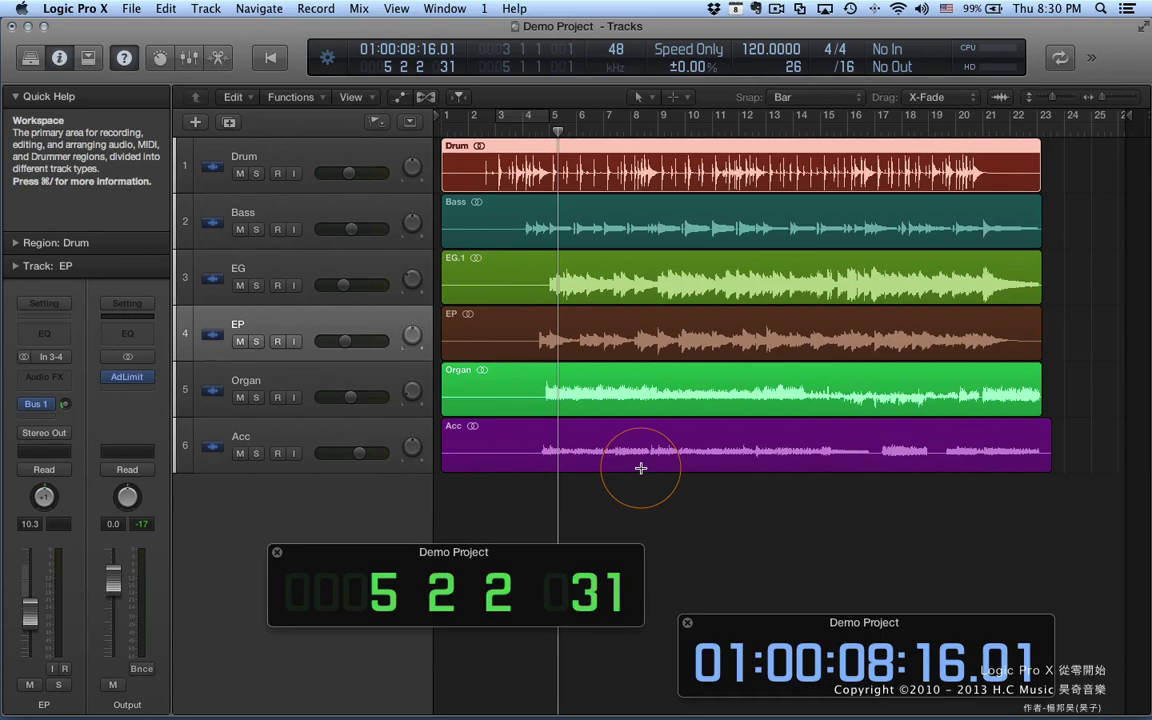
{"action": "key", "text": "super+Right"}
{"action": "key", "text": "super+Right"}
{"action": "key", "text": "super+Right"}
{"action": "key", "text": "super+Right"}
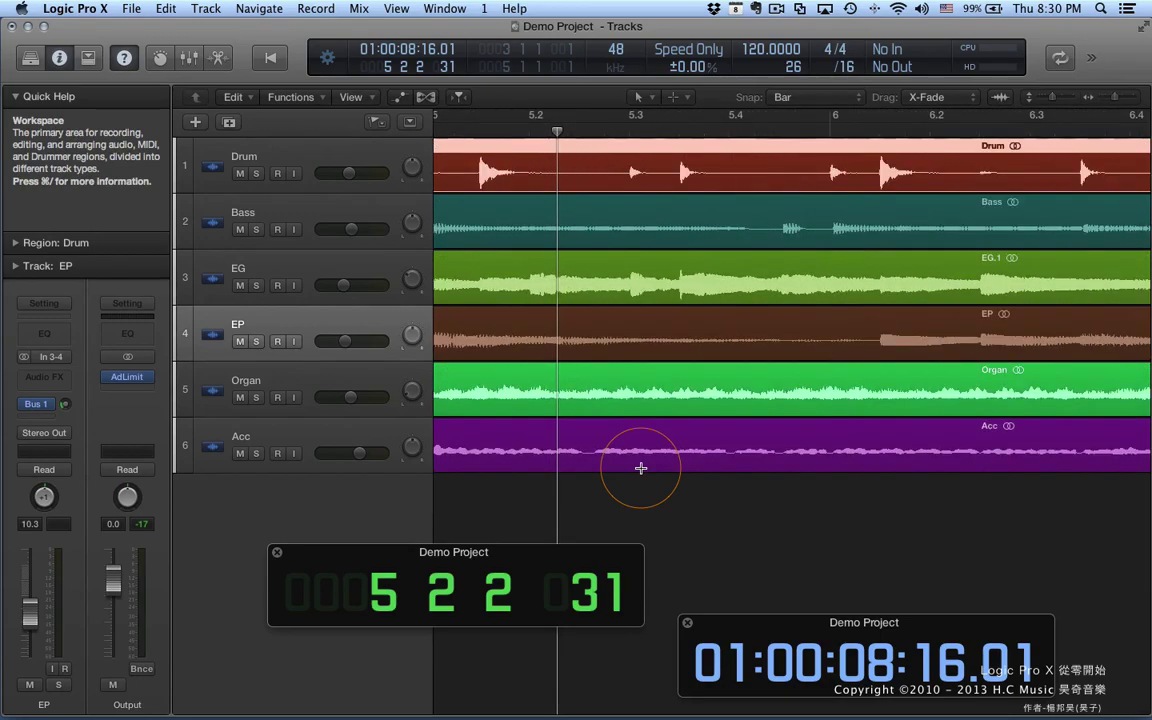
{"action": "key", "text": "super+Left"}
{"action": "key", "text": "super+Left"}
{"action": "key", "text": "super+Left"}
{"action": "key", "text": "super+Left"}
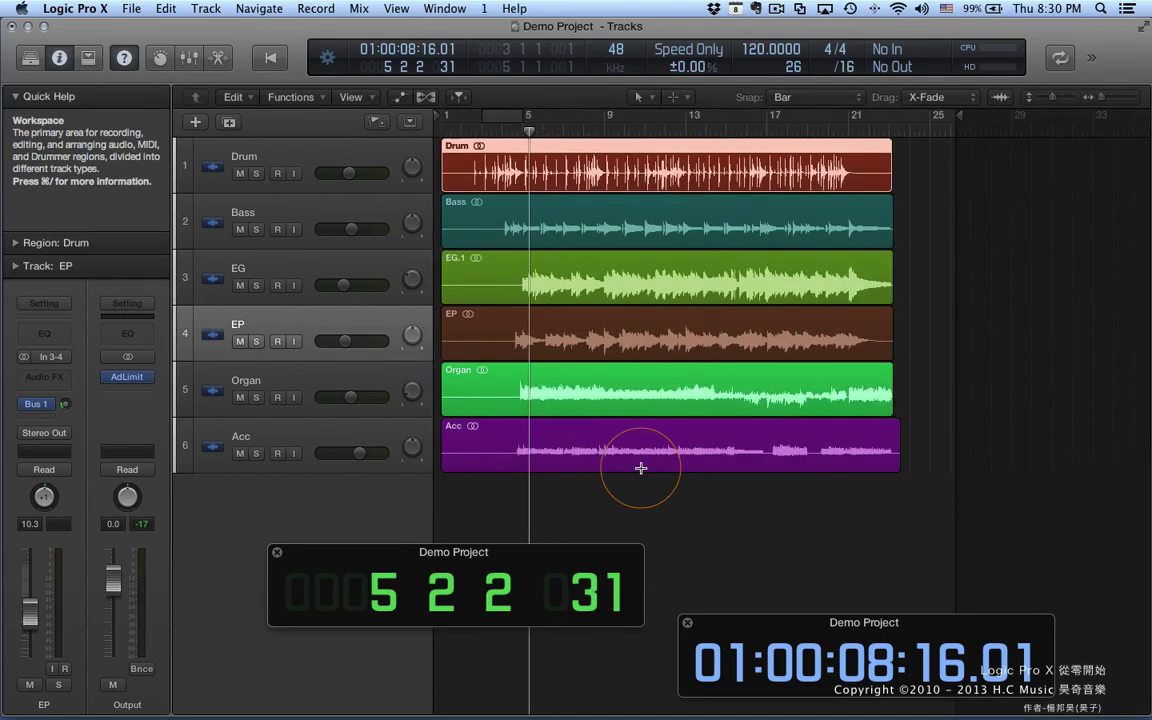
Step: Reduce the vertical zoom so the six tracks become compact rows, and enlarge them again
{"action": "key", "text": "super+Up"}
{"action": "key", "text": "super+Up"}
{"action": "key", "text": "super+Up"}
{"action": "key", "text": "super+Up"}
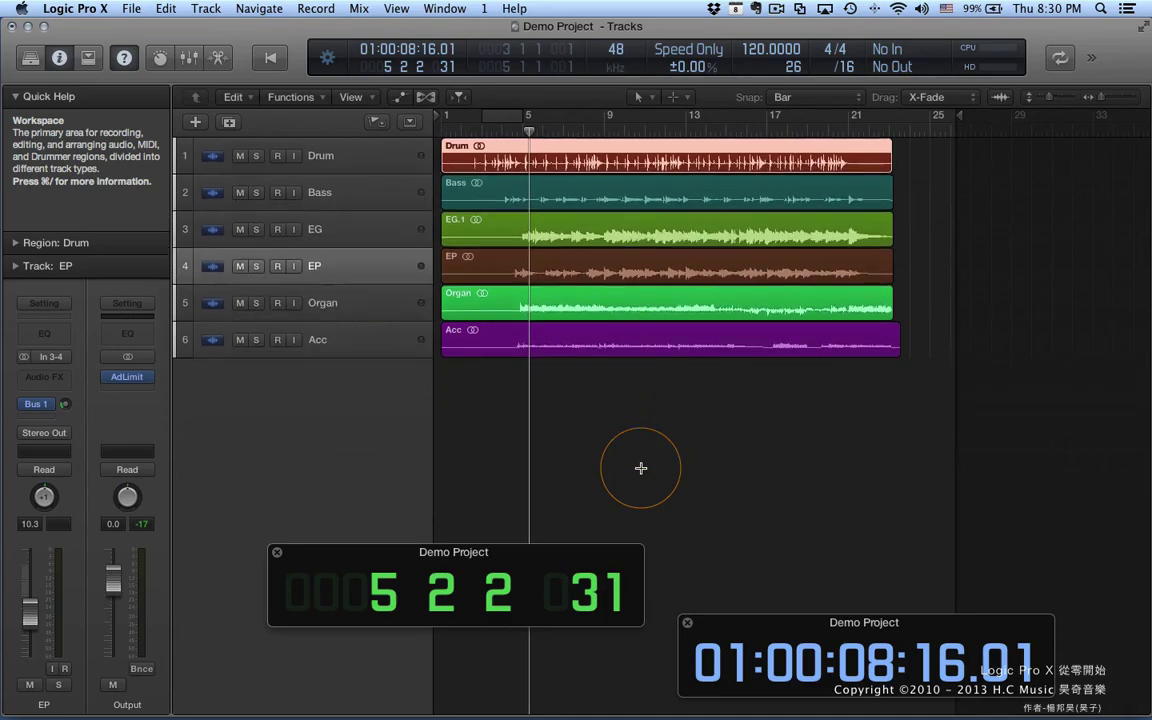
{"action": "key", "text": "super+Down"}
{"action": "key", "text": "super+Down"}
{"action": "key", "text": "super+Down"}
{"action": "key", "text": "super+Down"}
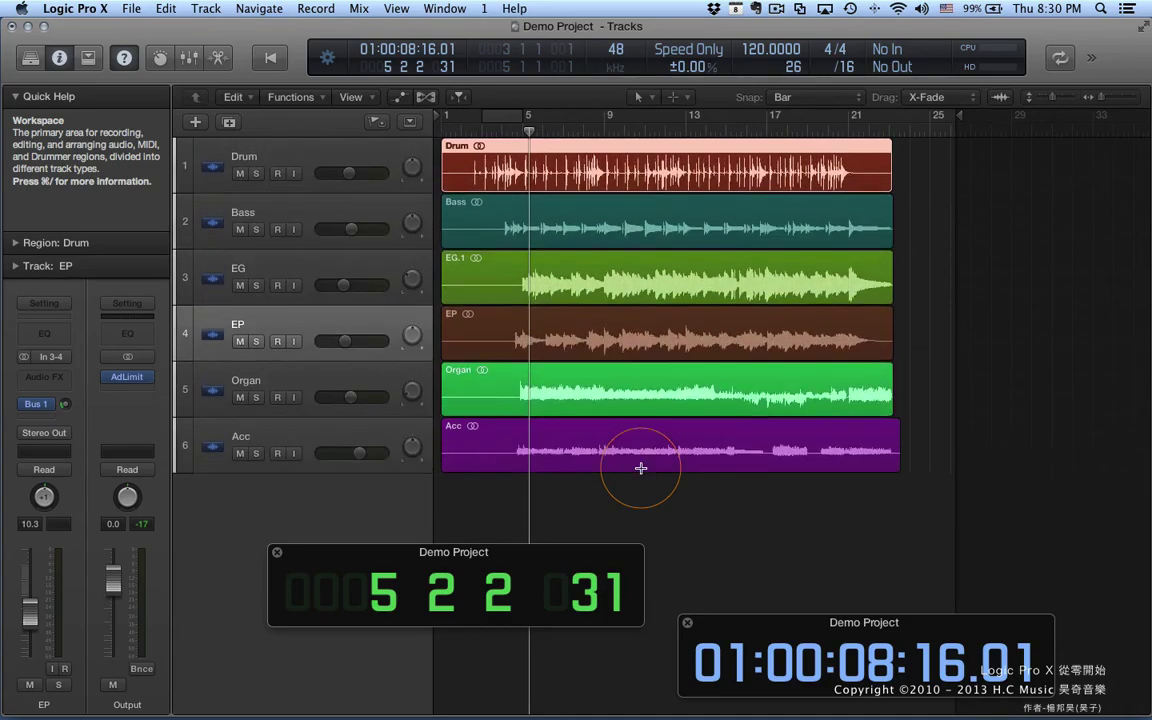
Step: Enlarge the track heights and examine the waveforms around the playhead at closer and wider horizontal zoom levels
{"action": "key", "text": "super+Right"}
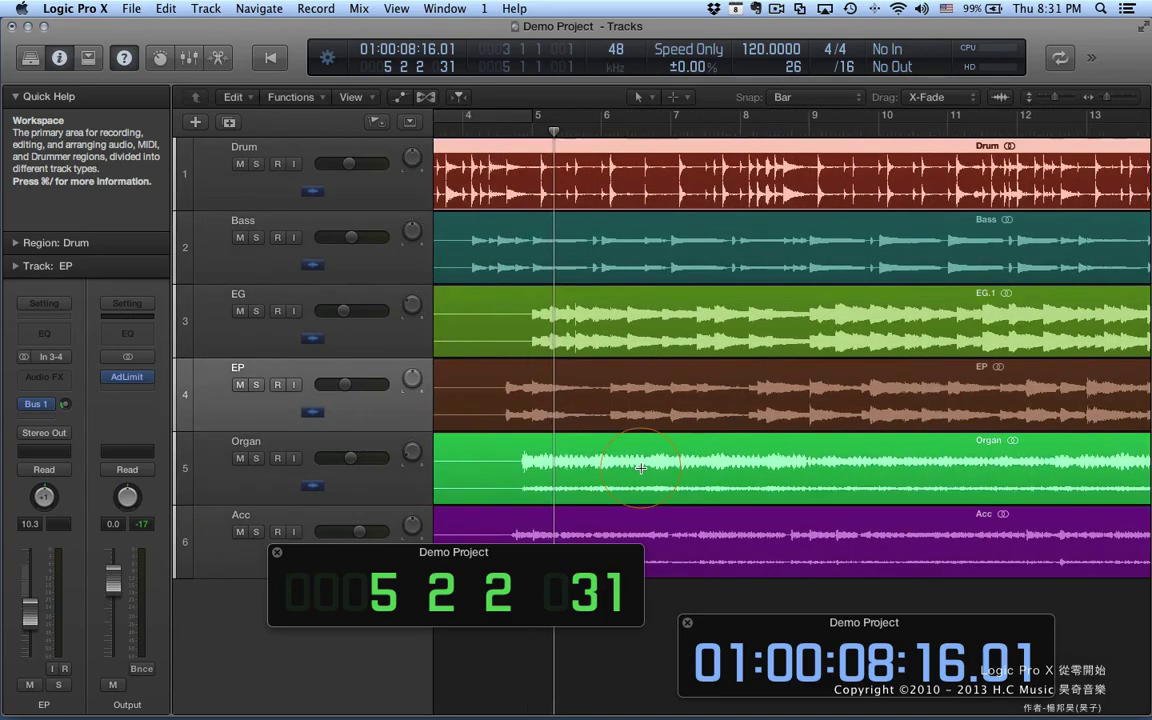
{"action": "key", "text": "super+Left"}
{"action": "key", "text": "super+Right"}
{"action": "key", "text": "super+Right"}
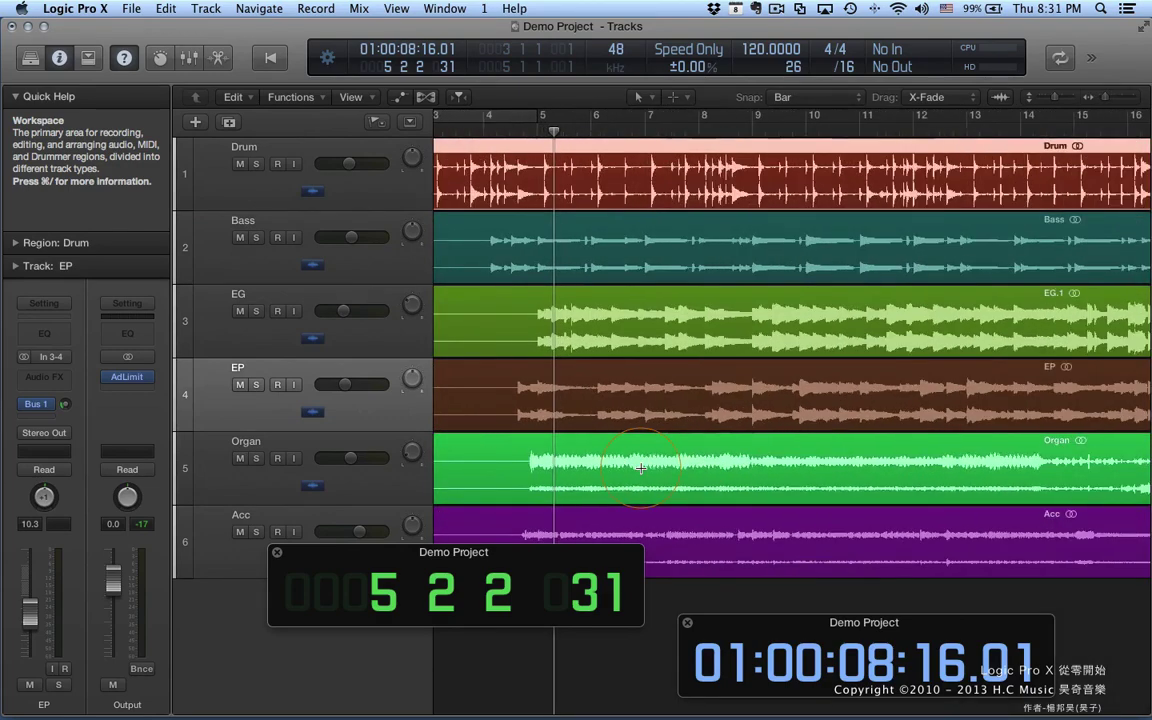
{"action": "key", "text": "super+Left"}
{"action": "key", "text": "super+Left"}
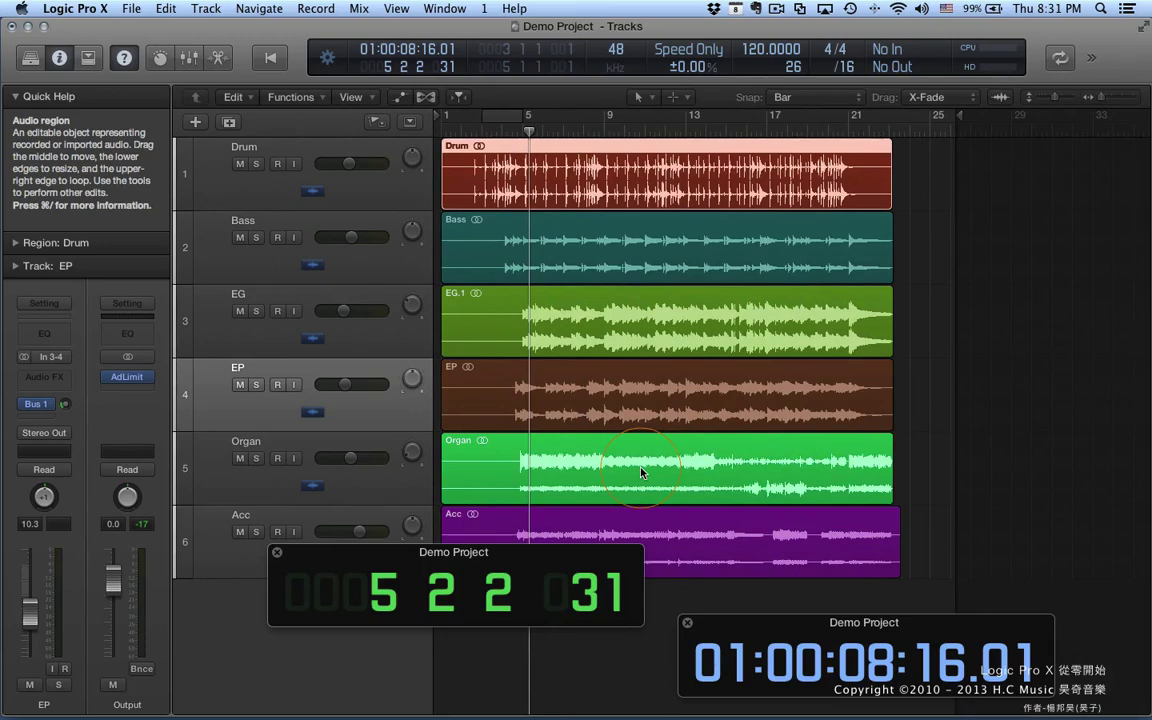
{"action": "left_click", "coordinate": [642, 472]}
{"action": "key", "text": "super+Right"}
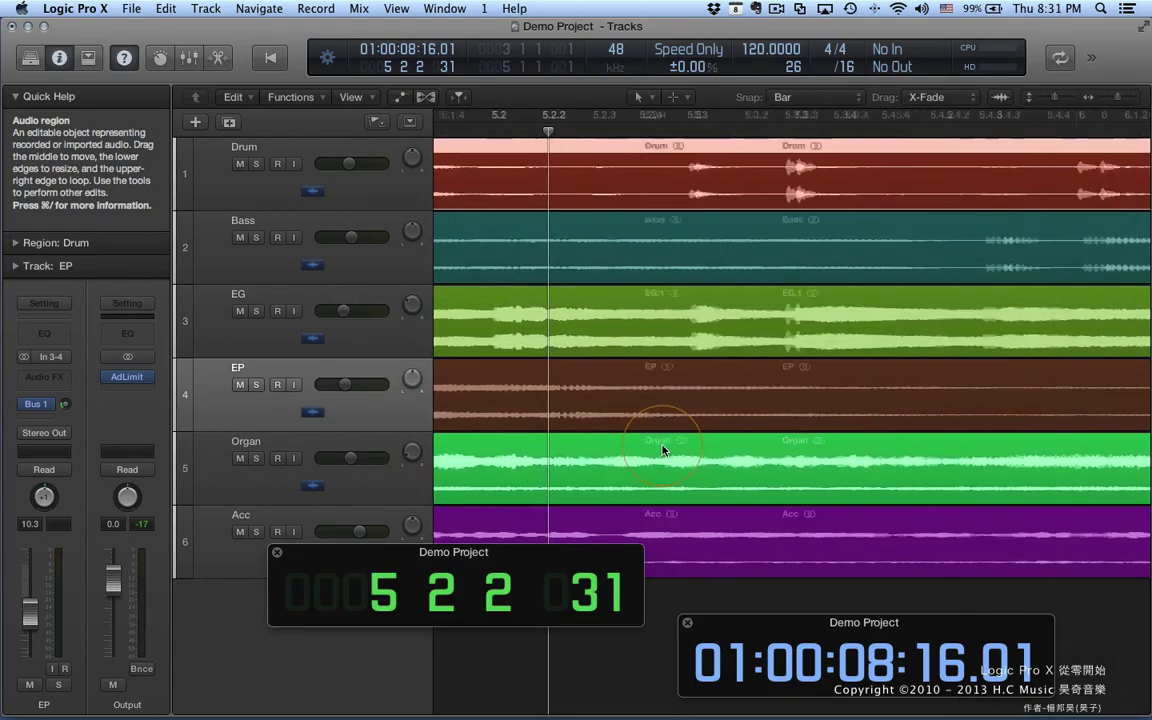
{"action": "key", "text": "super+Left"}
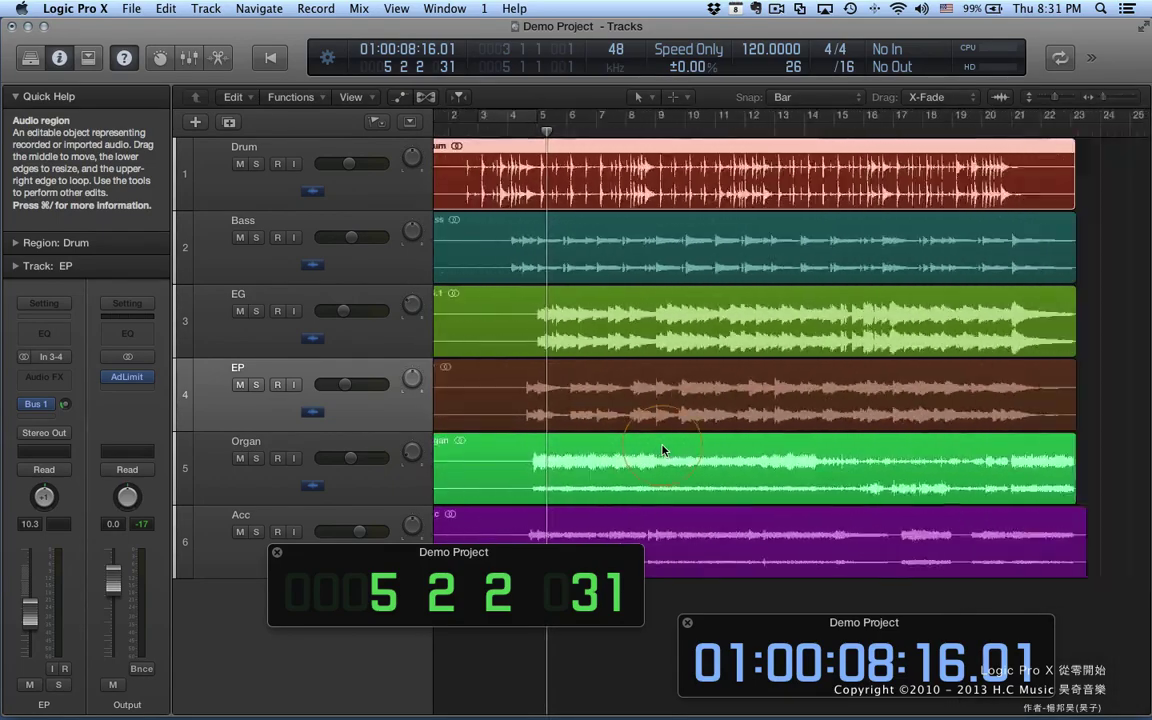
{"action": "key", "text": "super+Right"}
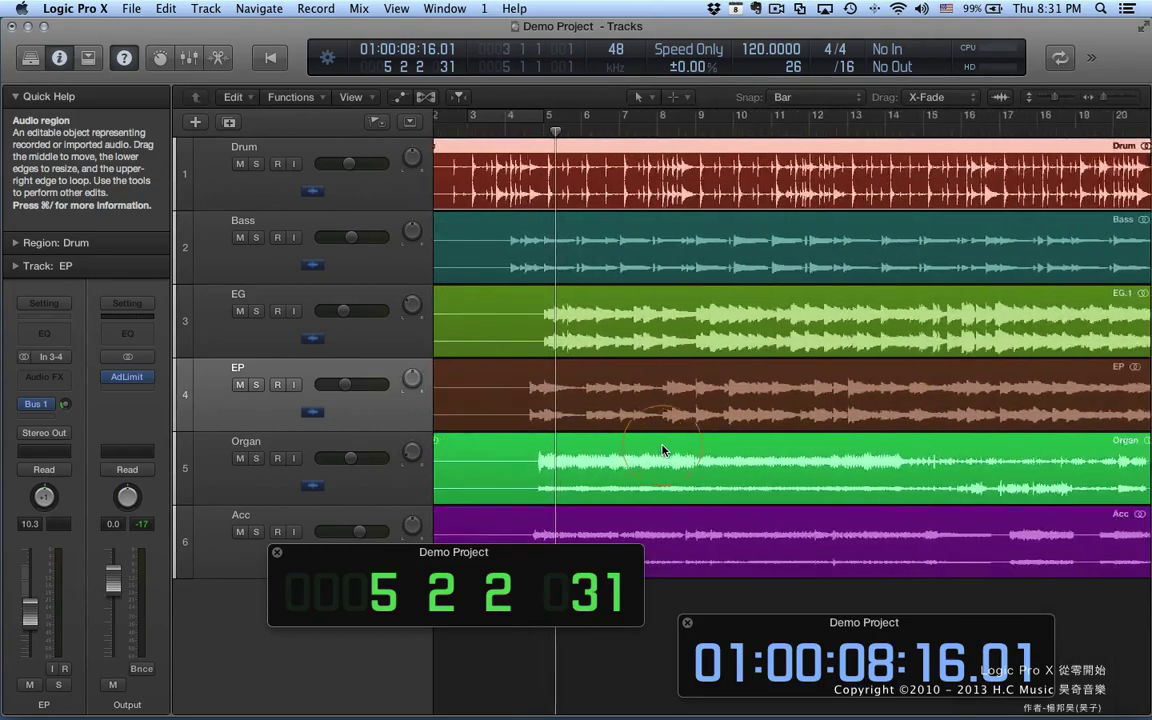
{"action": "key", "text": "super+Left"}
{"action": "key", "text": "super+Left"}
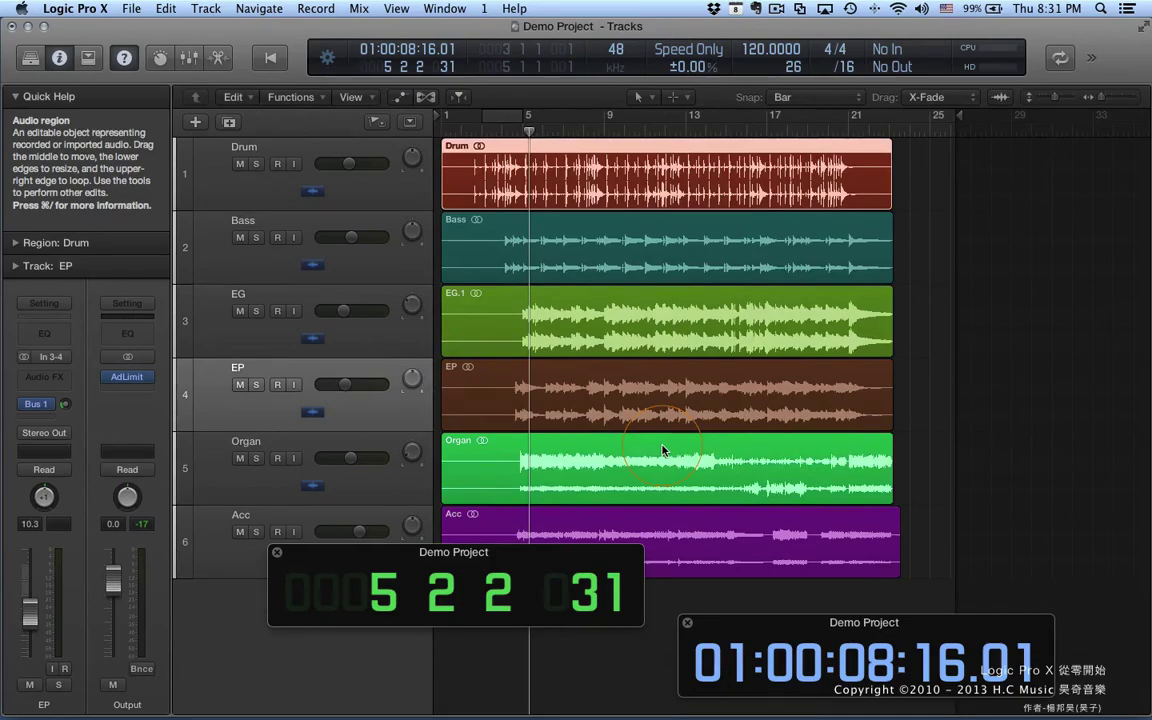
{"action": "key", "text": "super+Right"}
{"action": "key", "text": "super+Right"}
{"action": "key", "text": "super+Right"}
{"action": "key", "text": "super+Left"}
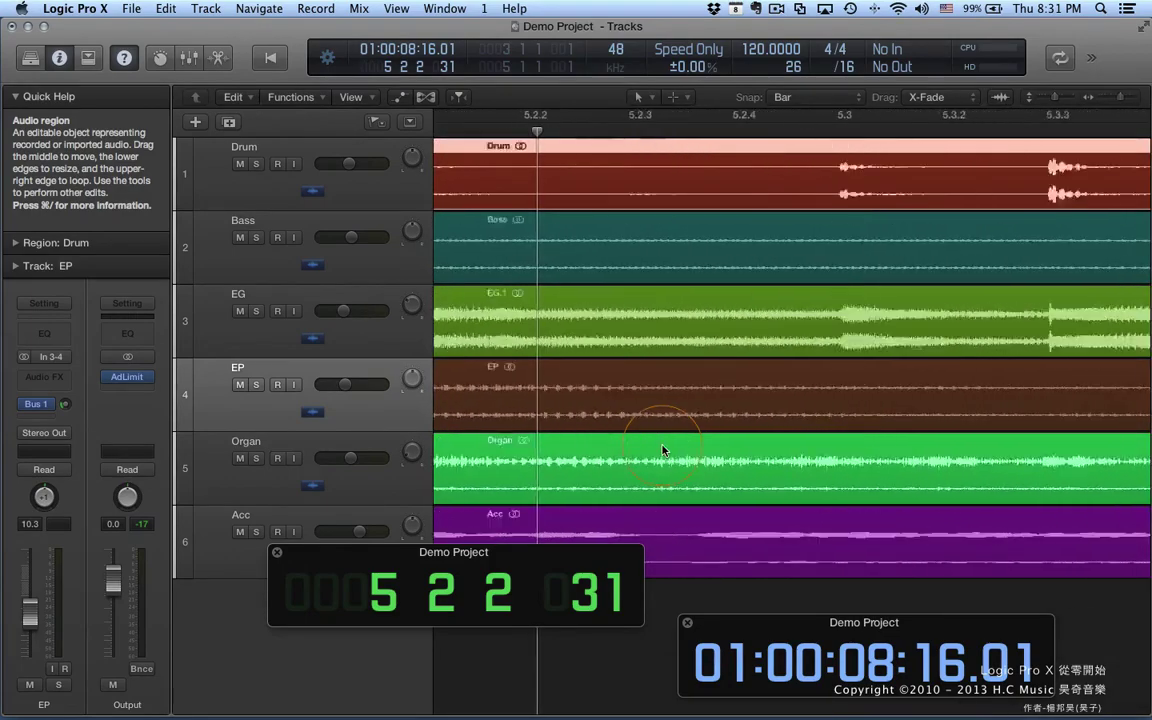
{"action": "key", "text": "super+Left"}
{"action": "key", "text": "super+Left"}
{"action": "key", "text": "super+Right"}
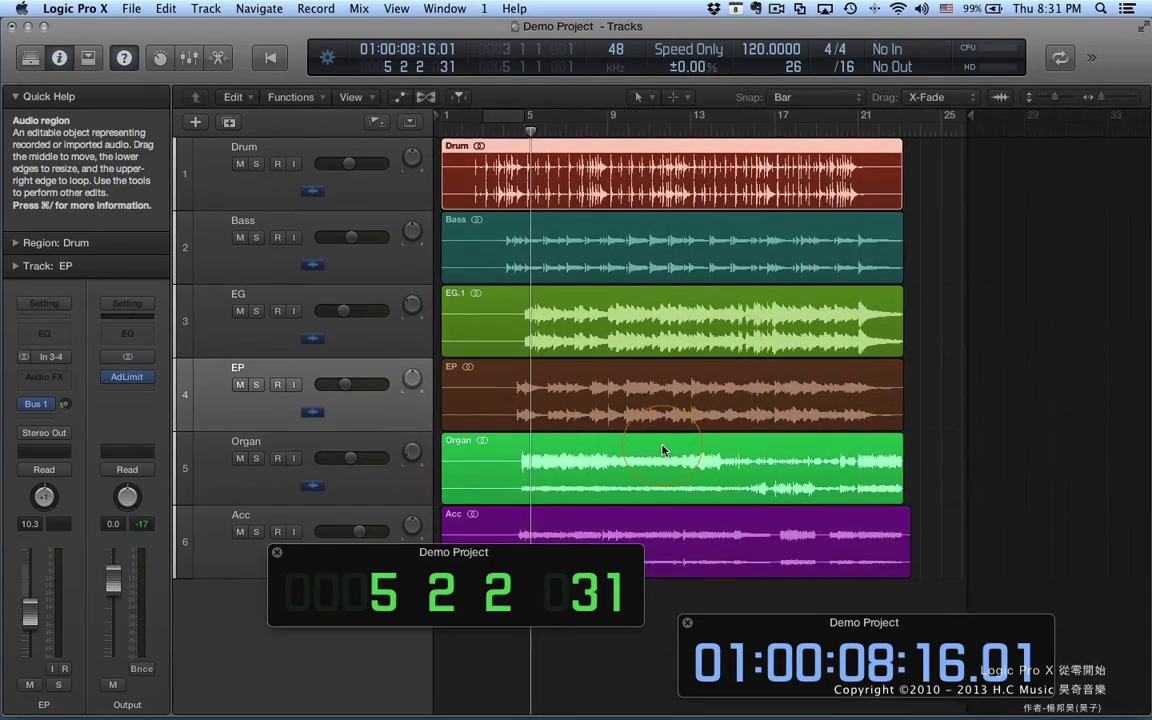
{"action": "key", "text": "super+Left"}
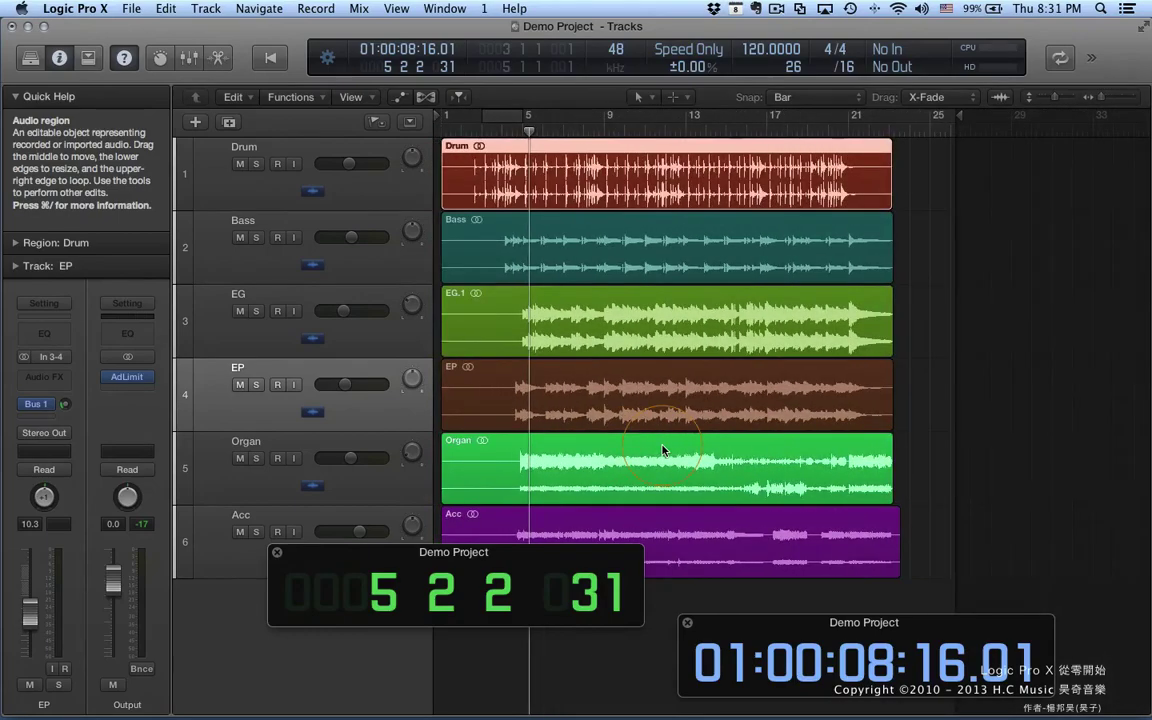
{"action": "key", "text": "super+Right"}
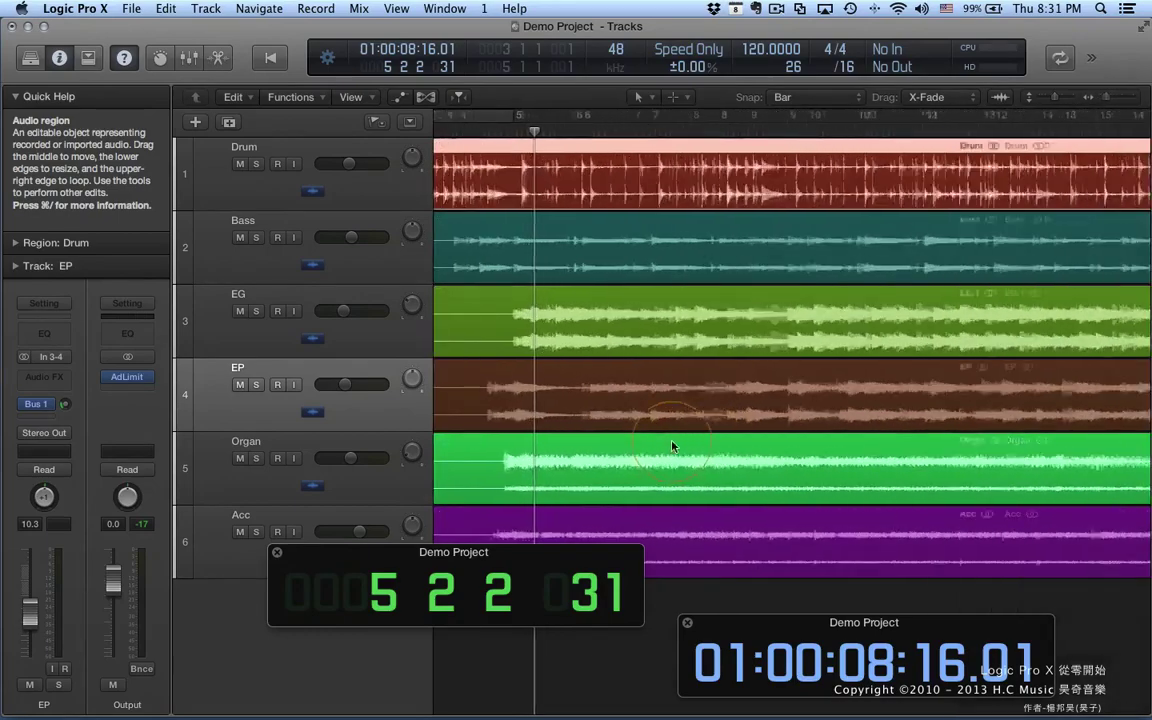
{"action": "key", "text": "super+Right"}
{"action": "key", "text": "super+Left"}
{"action": "key", "text": "super+Left"}
{"action": "key", "text": "super+Right"}
{"action": "key", "text": "super+Right"}
{"action": "key", "text": "super+Right"}
{"action": "key", "text": "super+Left"}
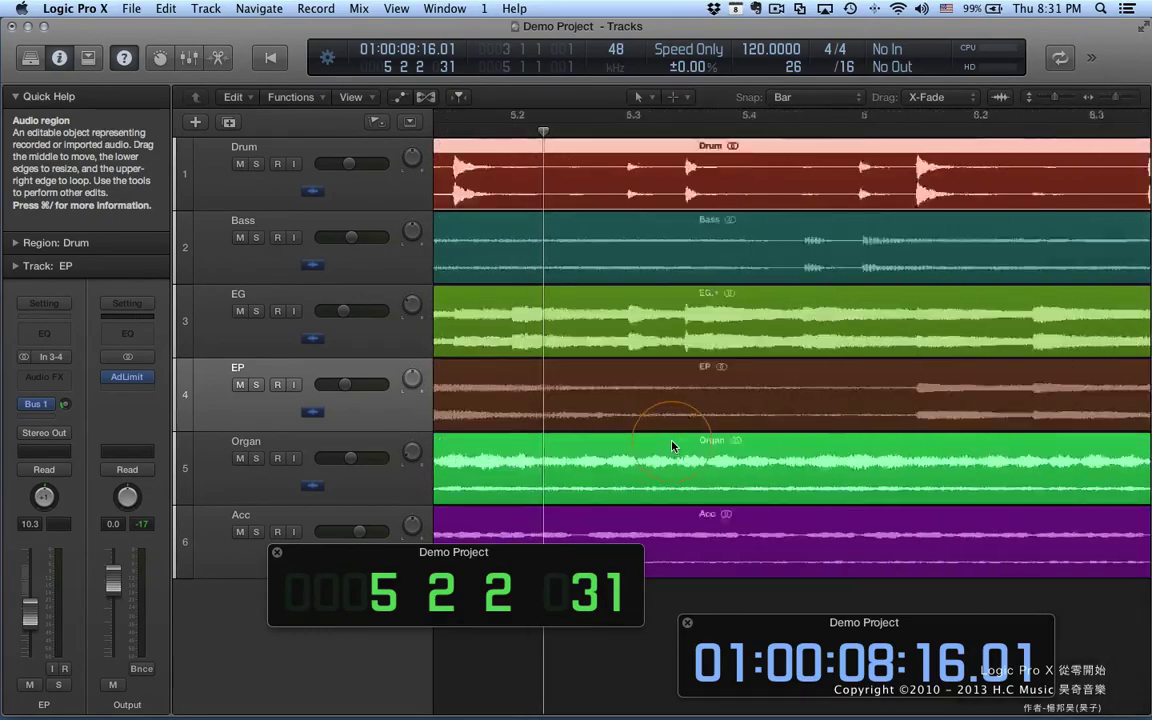
{"action": "key", "text": "super+Left"}
{"action": "key", "text": "super+Left"}
{"action": "key", "text": "super+Right"}
{"action": "key", "text": "super+Right"}
{"action": "key", "text": "super+Left"}
{"action": "key", "text": "super+Left"}
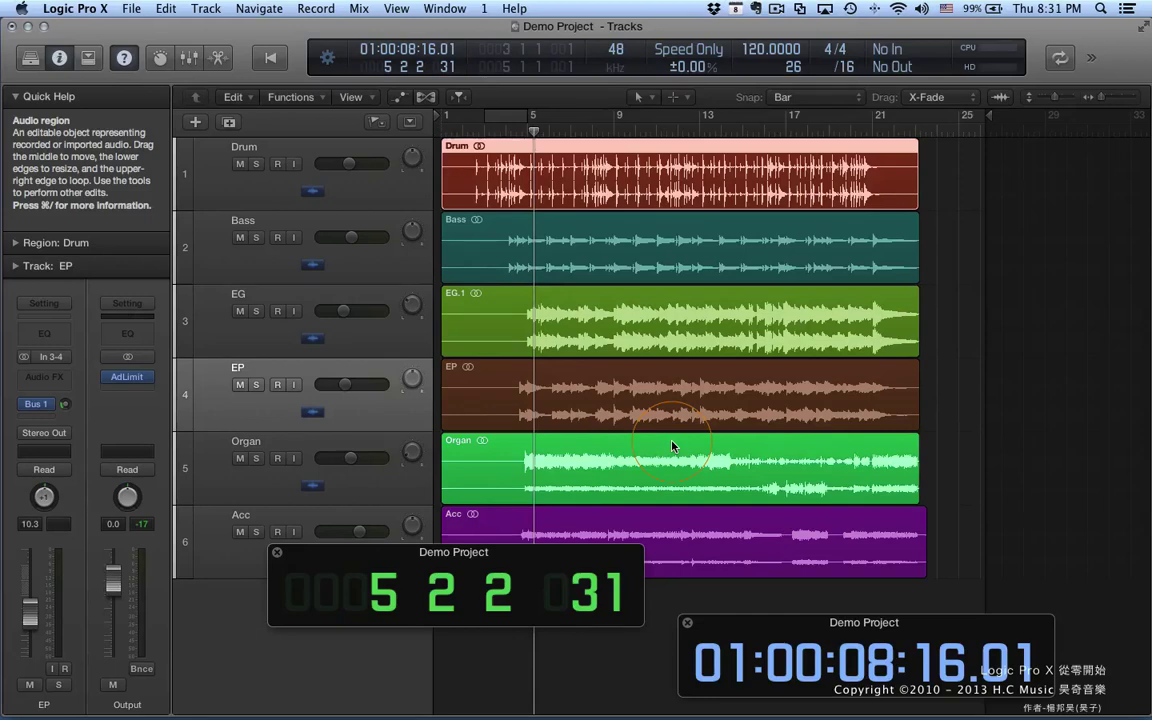
Step: With the Zoom Tool, magnify the EG, EP and Organ regions between about bars 7 and 16, and return to the full view
{"action": "key", "text": "t"}
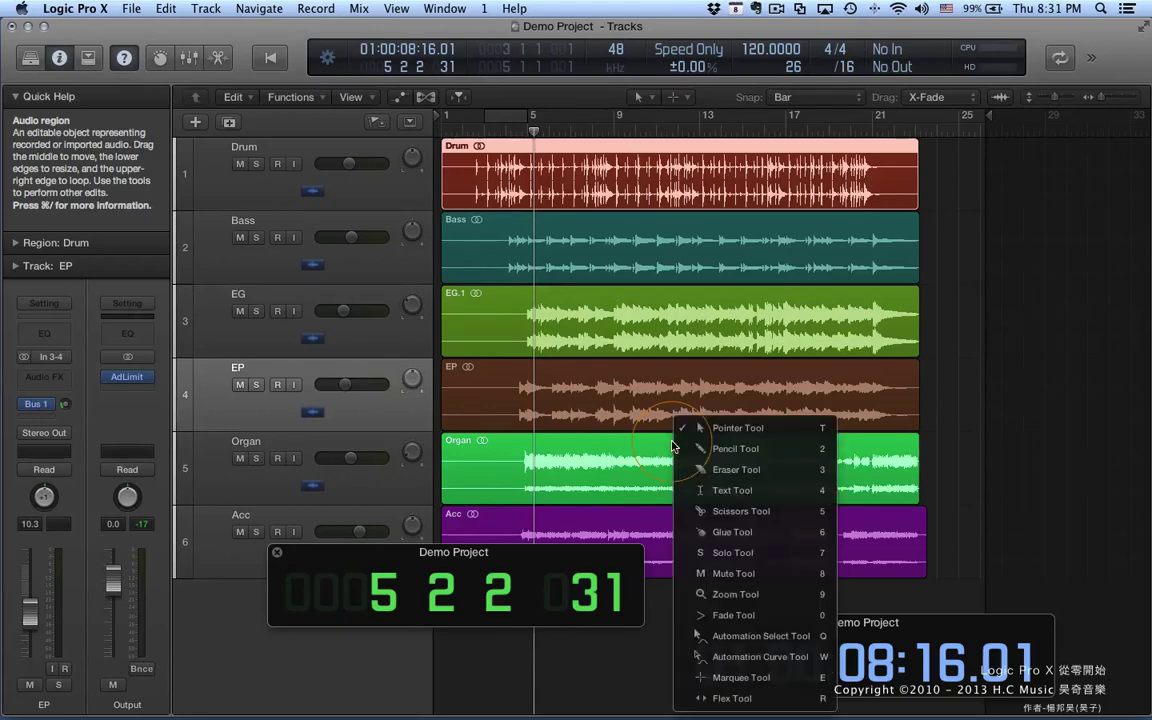
{"action": "left_click", "coordinate": [775, 595]}
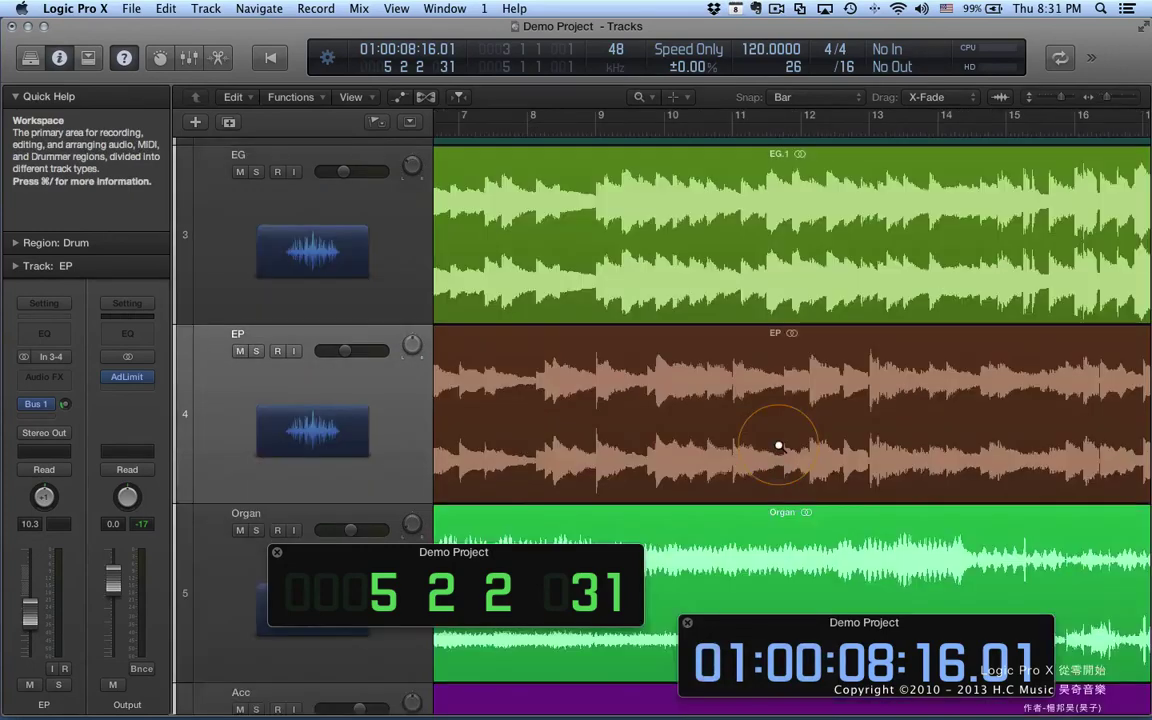
{"action": "left_click_drag", "start_coordinate": [540, 285], "coordinate": [779, 445]}
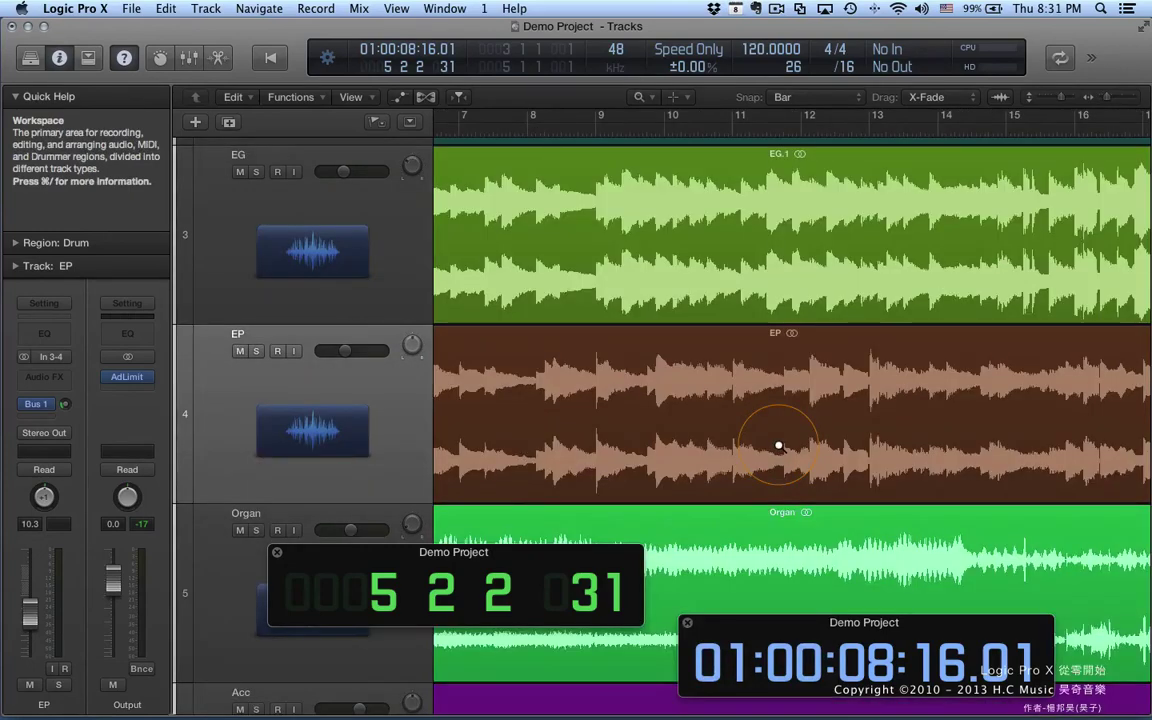
{"action": "left_click", "coordinate": [692, 338]}
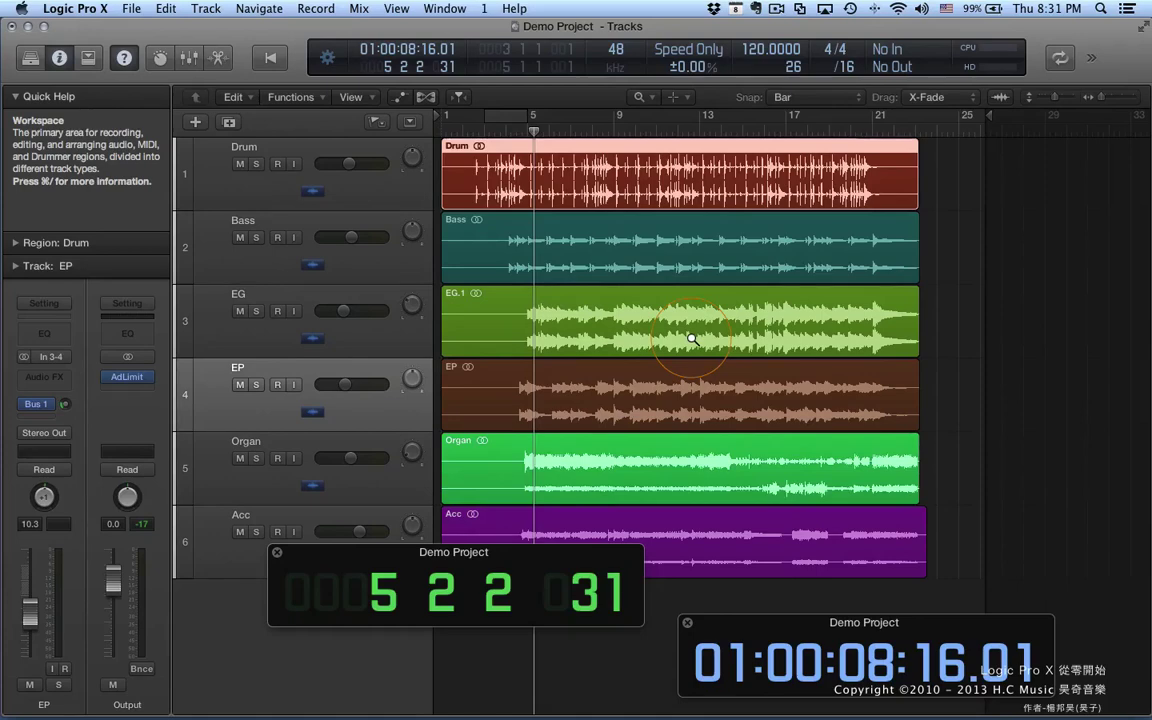
Step: Magnify the passage around bars 3 to 5 in two successive Zoom Tool selections, and step back one zoom level
{"action": "left_click_drag", "start_coordinate": [540, 252], "coordinate": [555, 280]}
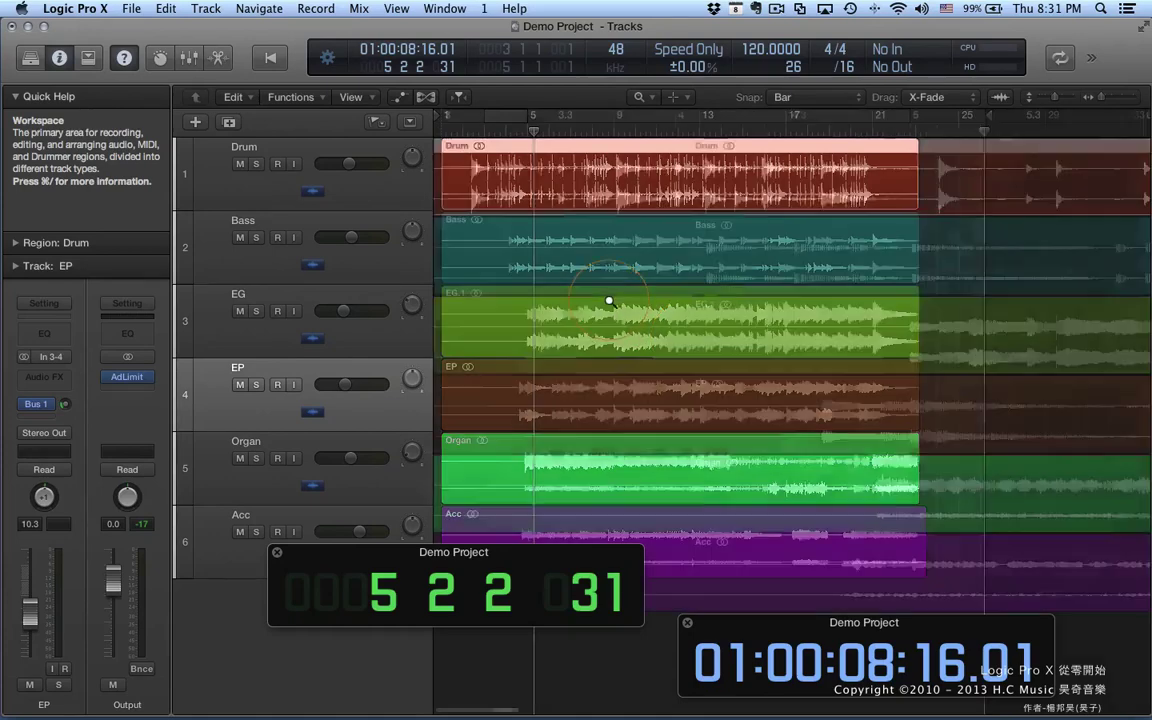
{"action": "left_click", "coordinate": [771, 342]}
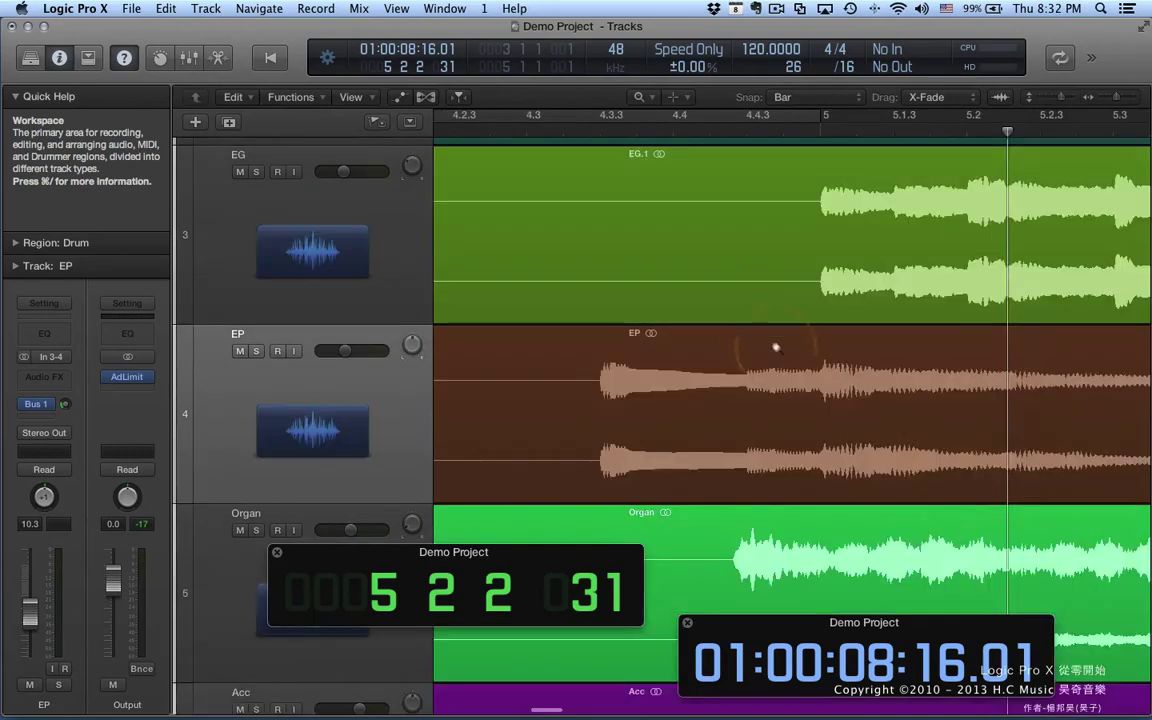
{"action": "left_click", "coordinate": [833, 449]}
{"action": "left_click", "coordinate": [792, 389]}
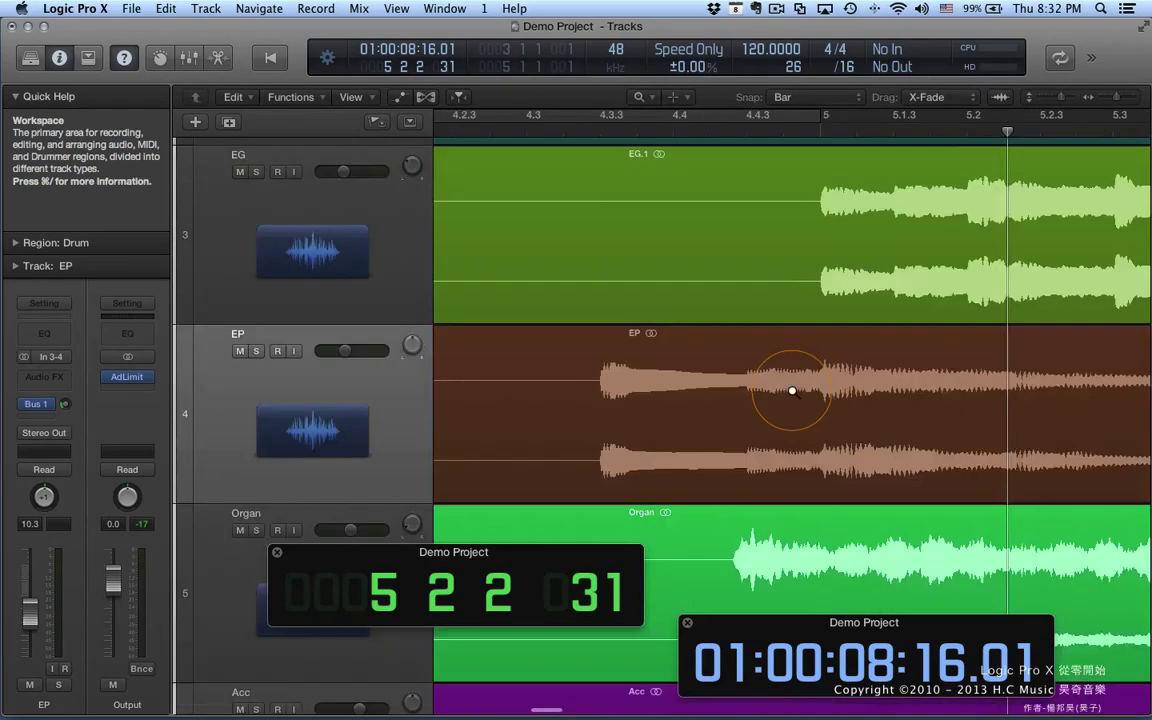
{"action": "left_click", "coordinate": [792, 390]}
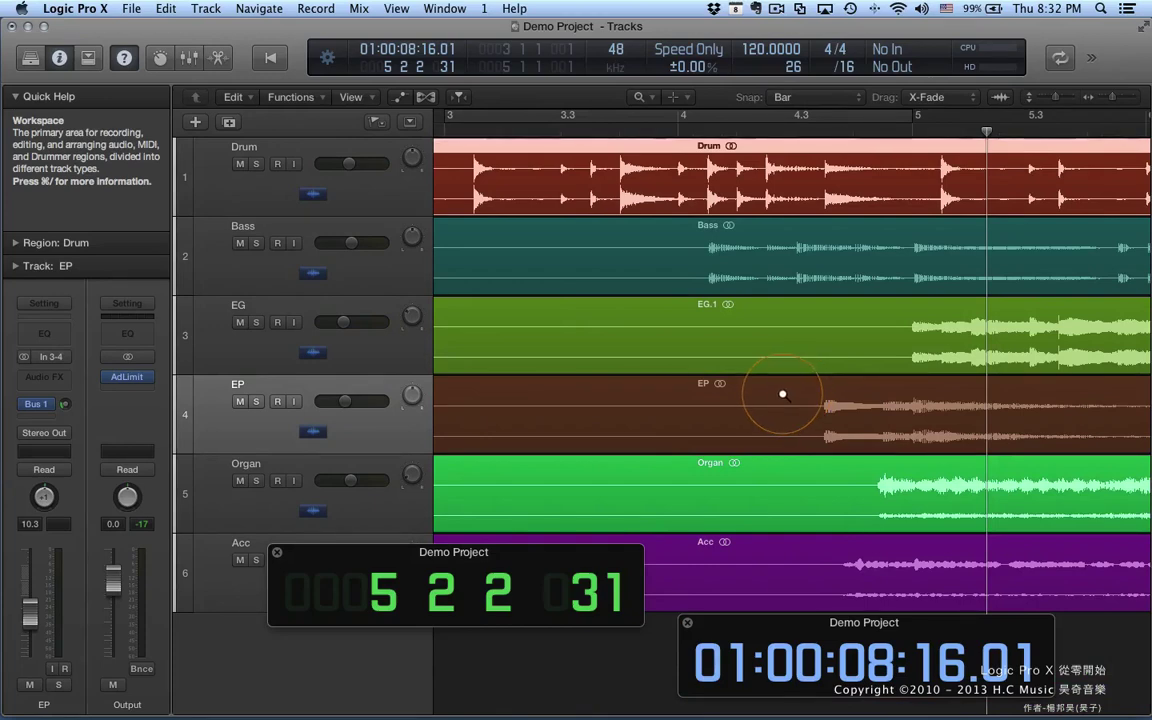
Step: Alternate the active tool between the Pointer Tool and the Zoom Tool, ending with the Pointer Tool
{"action": "key", "text": "t"}
{"action": "key", "text": "t"}
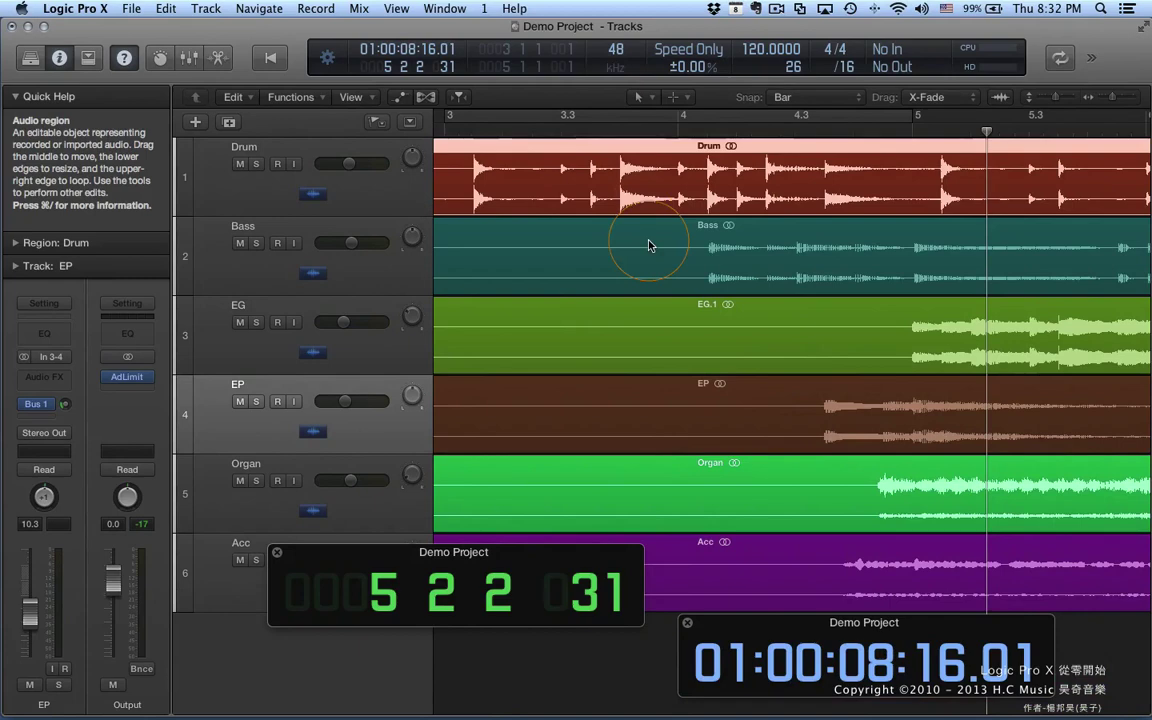
{"action": "key", "text": "t"}
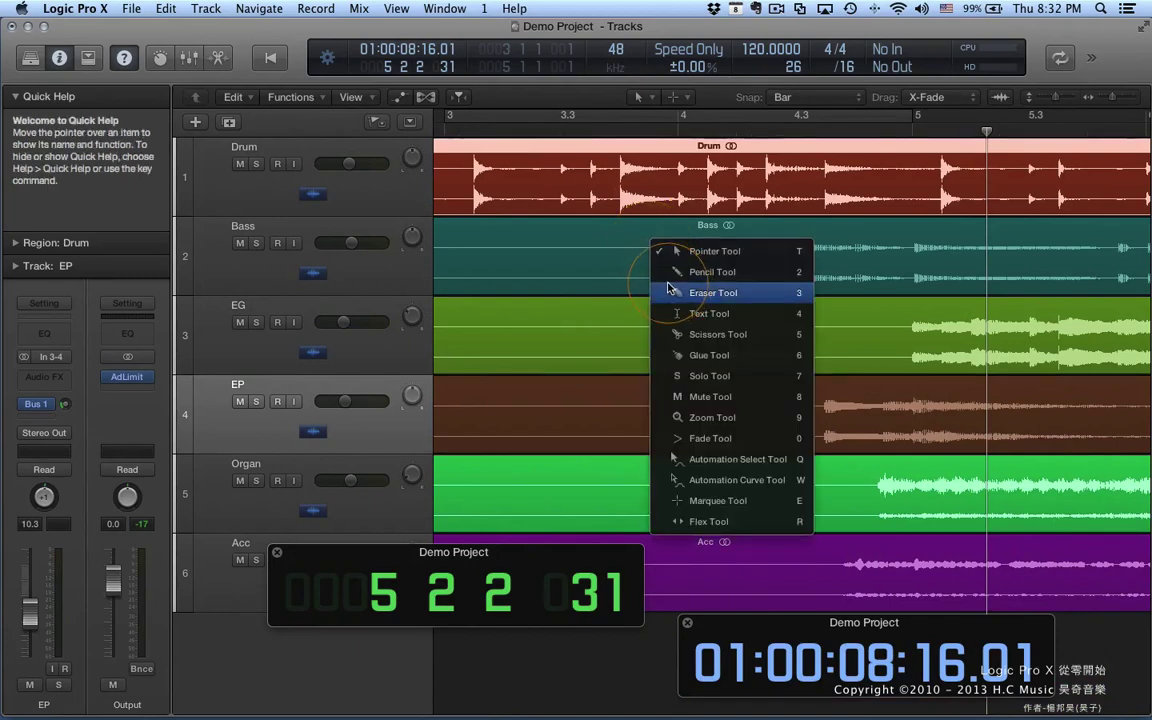
{"action": "left_click", "coordinate": [730, 417]}
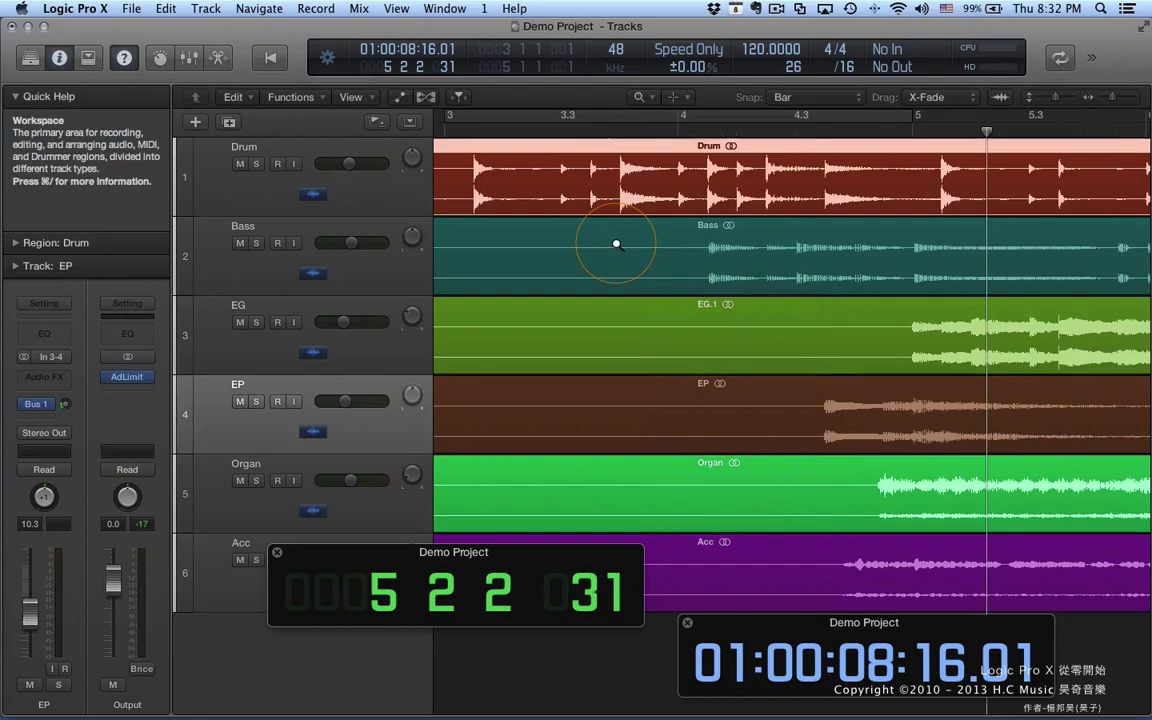
{"action": "key", "text": "t"}
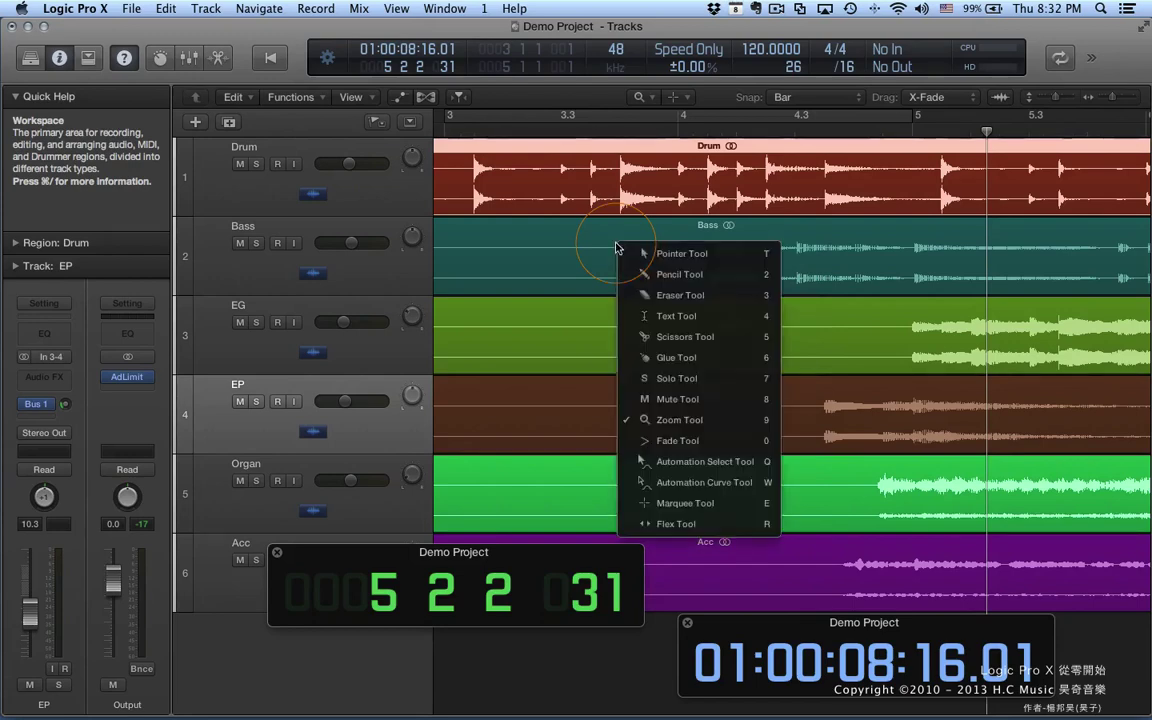
{"action": "left_click", "coordinate": [617, 248]}
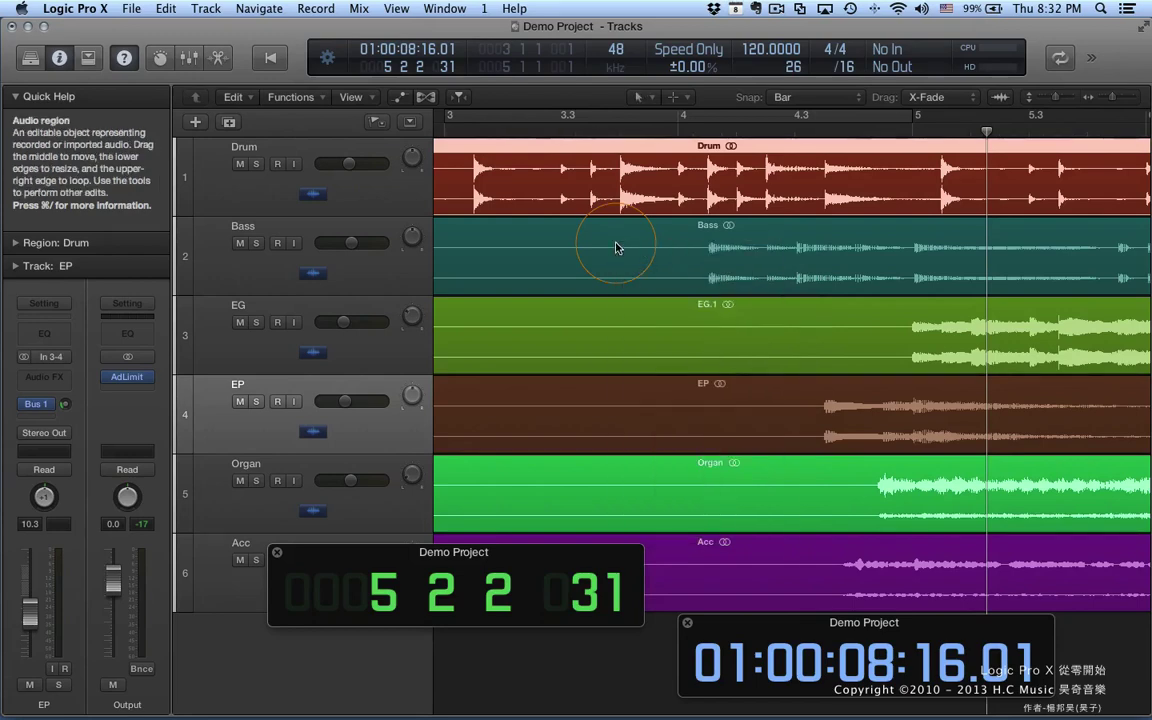
Step: Turn on Catch Playhead and position the playhead between bars 3 and 4 at 3 3 4 121
{"action": "left_click", "coordinate": [605, 133]}
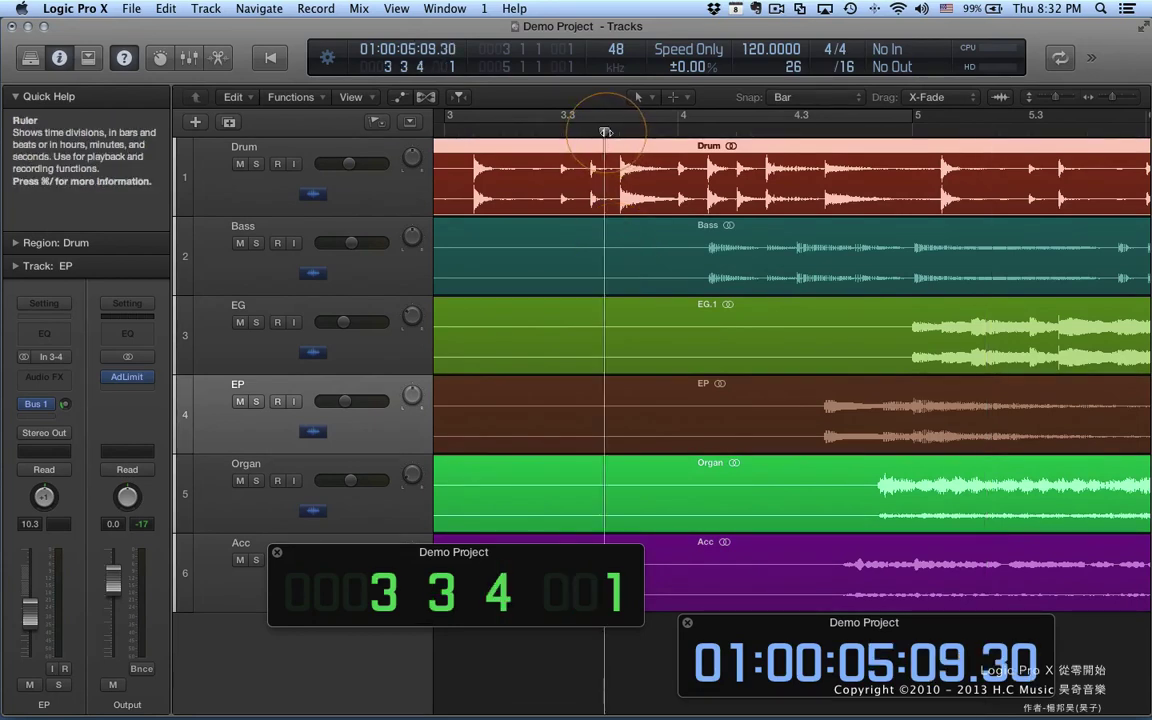
{"action": "left_click", "coordinate": [458, 97]}
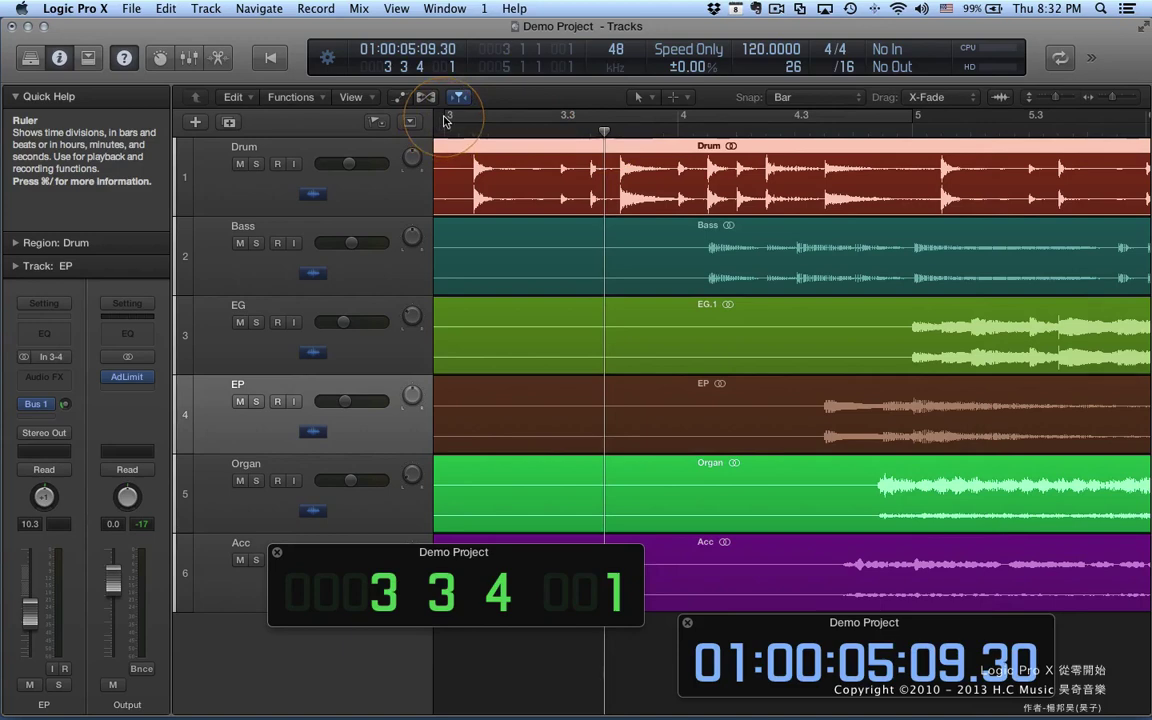
{"action": "left_click", "coordinate": [605, 132]}
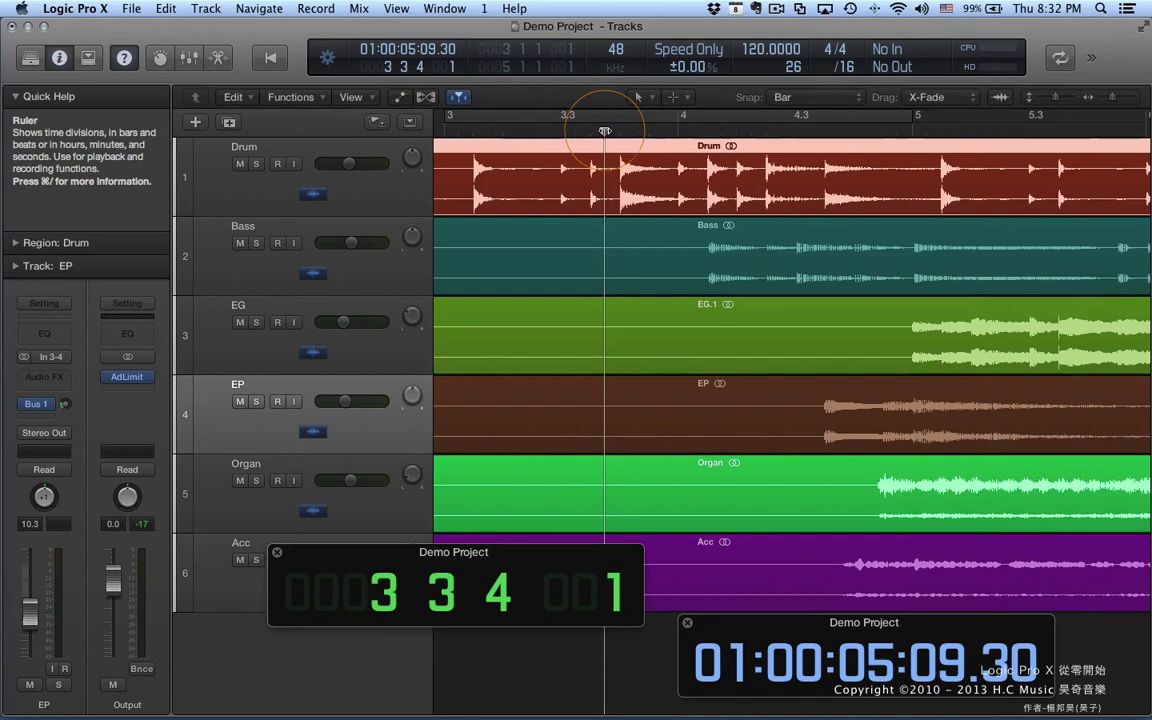
{"action": "mouse_move", "coordinate": [605, 131]}
{"action": "left_mouse_down"}
{"action": "mouse_move", "coordinate": [583, 130]}
{"action": "mouse_move", "coordinate": [612, 128]}
{"action": "left_mouse_up"}
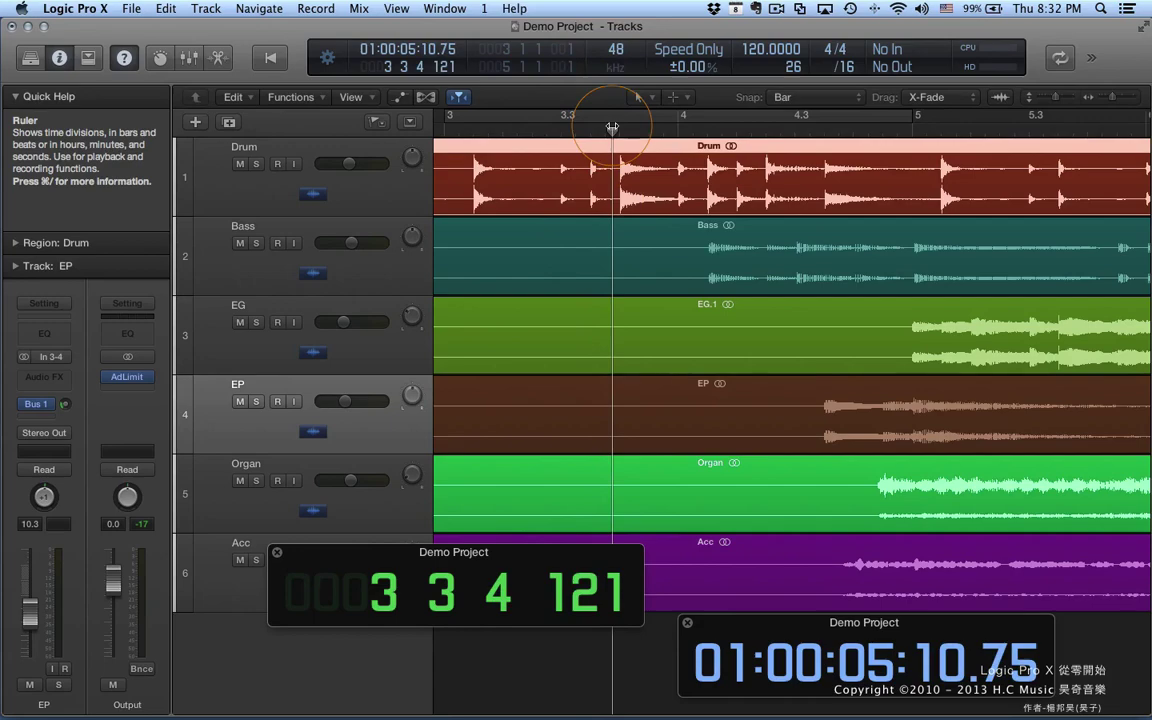
Step: Zoom the workspace out horizontally around the playhead while moving it back to bar 3 (3 1 1 1)
{"action": "left_click_drag", "start_coordinate": [612, 128], "coordinate": [591, 75]}
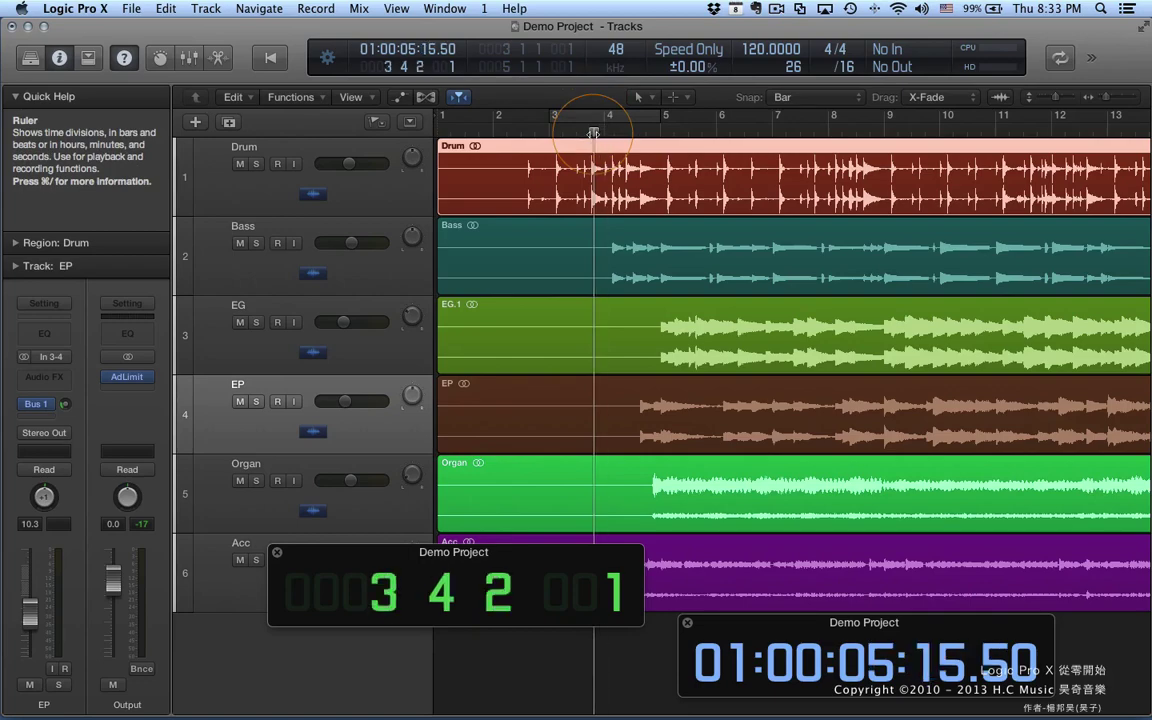
{"action": "left_click_drag", "start_coordinate": [593, 133], "coordinate": [558, 82]}
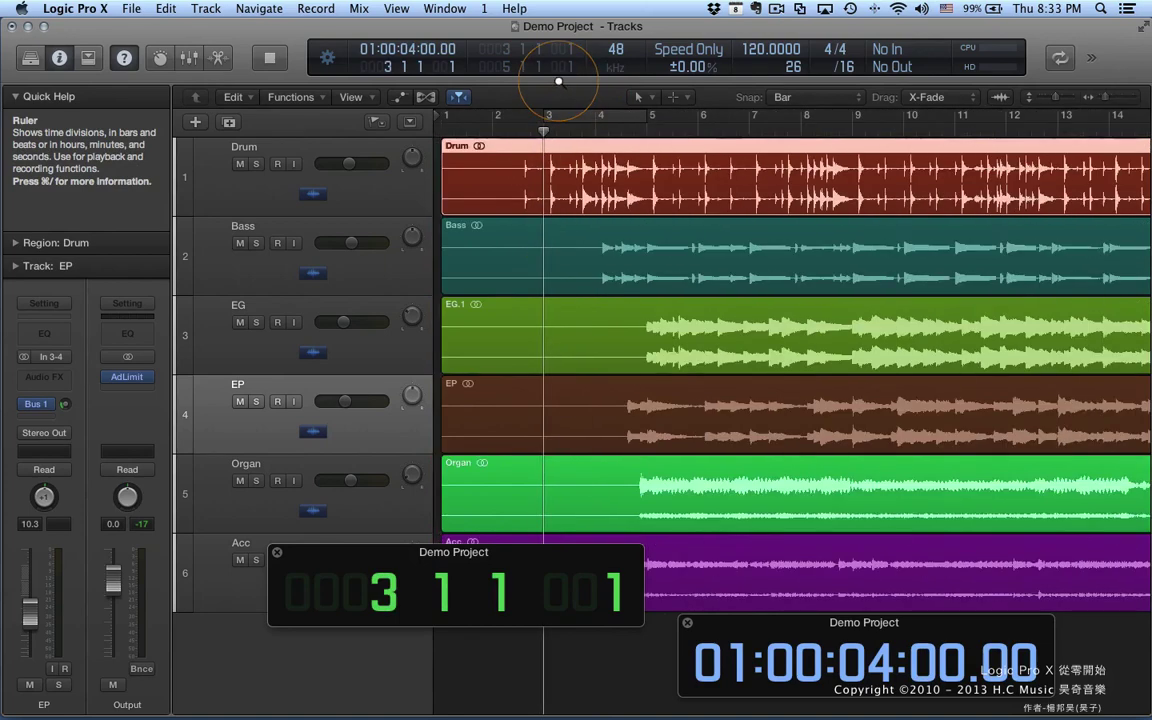
{"action": "left_click_drag", "start_coordinate": [558, 80], "coordinate": [558, 82]}
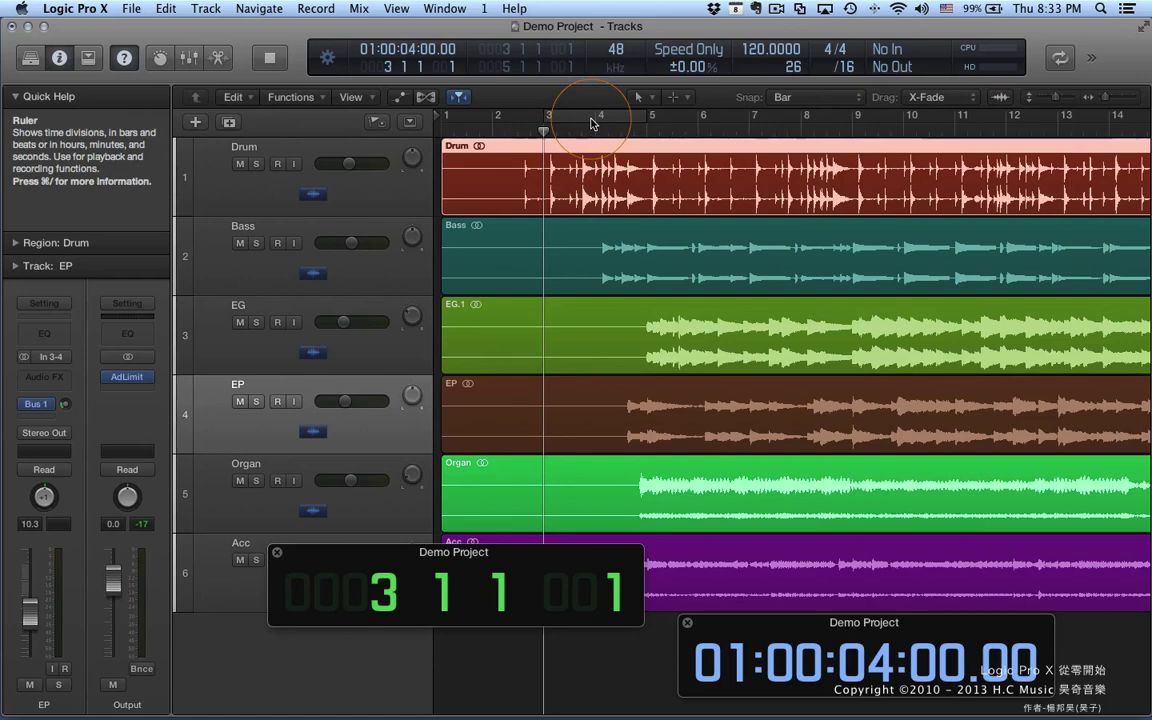
Step: Set a cycle area from bar 3 to bar 7, and replace it with one from bar 9 to bar 13
{"action": "left_click_drag", "start_coordinate": [591, 123], "coordinate": [745, 122]}
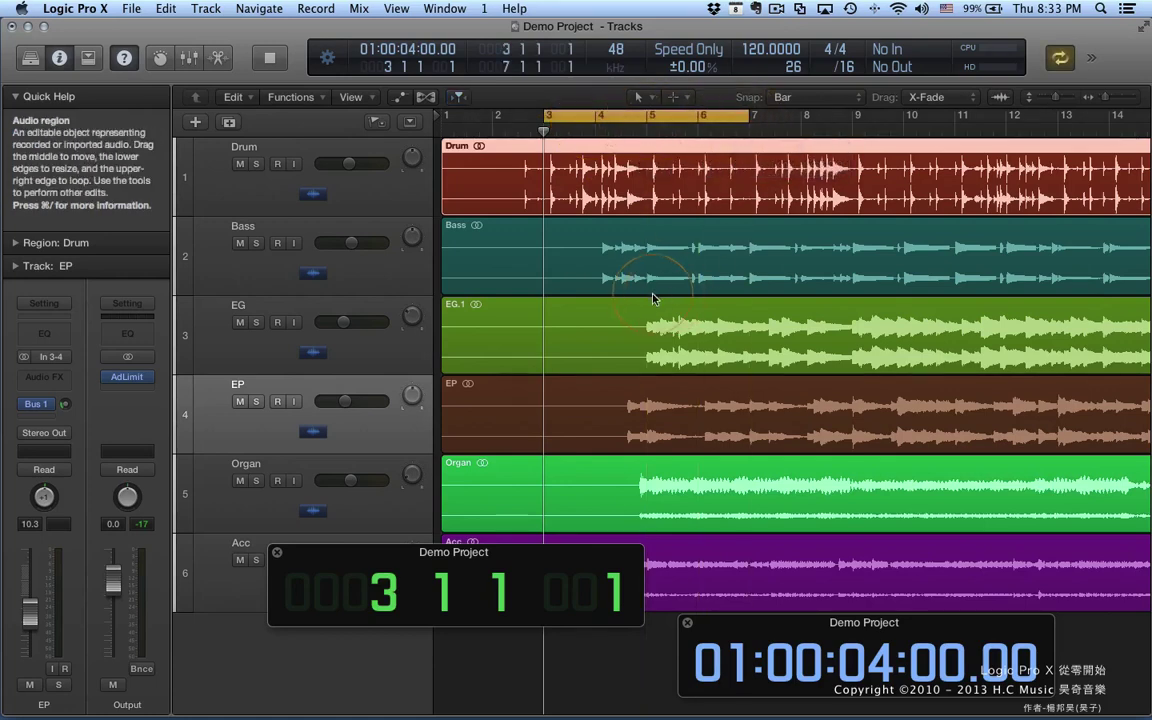
{"action": "scroll", "coordinate": [648, 293], "scroll_direction": "right", "scroll_amount": 5}
{"action": "scroll", "coordinate": [648, 293], "scroll_direction": "left", "scroll_amount": 5}
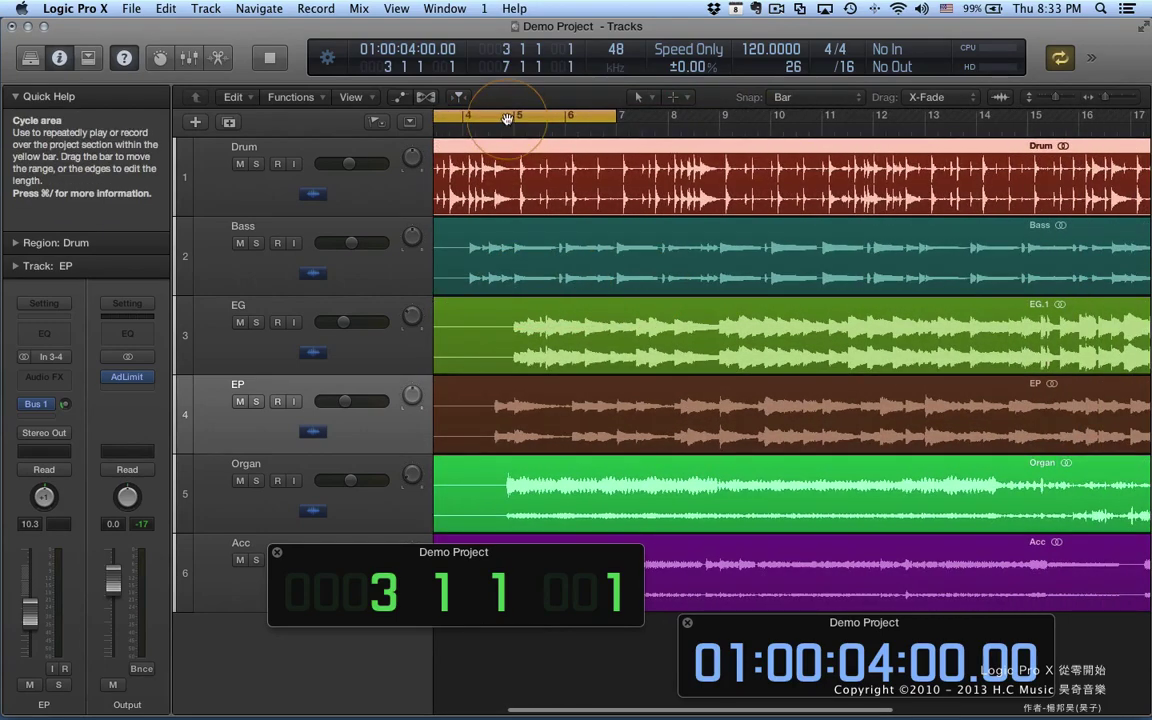
{"action": "left_click_drag", "start_coordinate": [507, 116], "coordinate": [830, 140]}
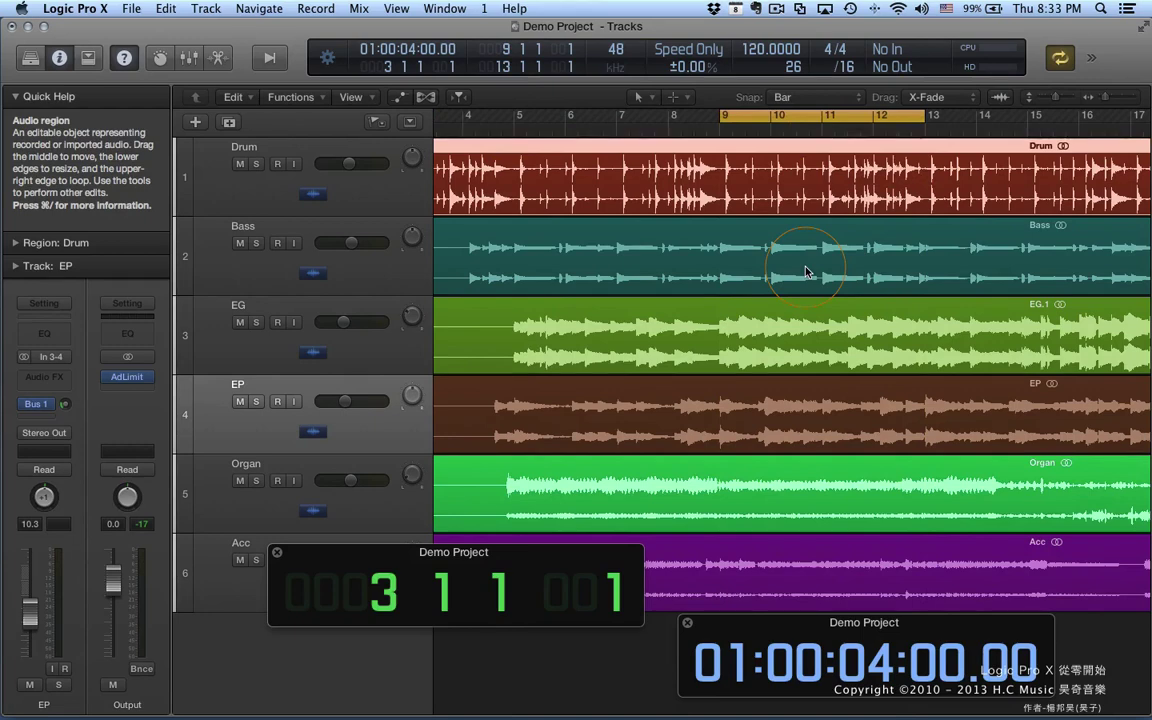
Step: Zoom horizontally so the cycle range from bar 9 to bar 13 fills the workspace, and hide the inspector
{"action": "key", "text": "ctrl+z"}
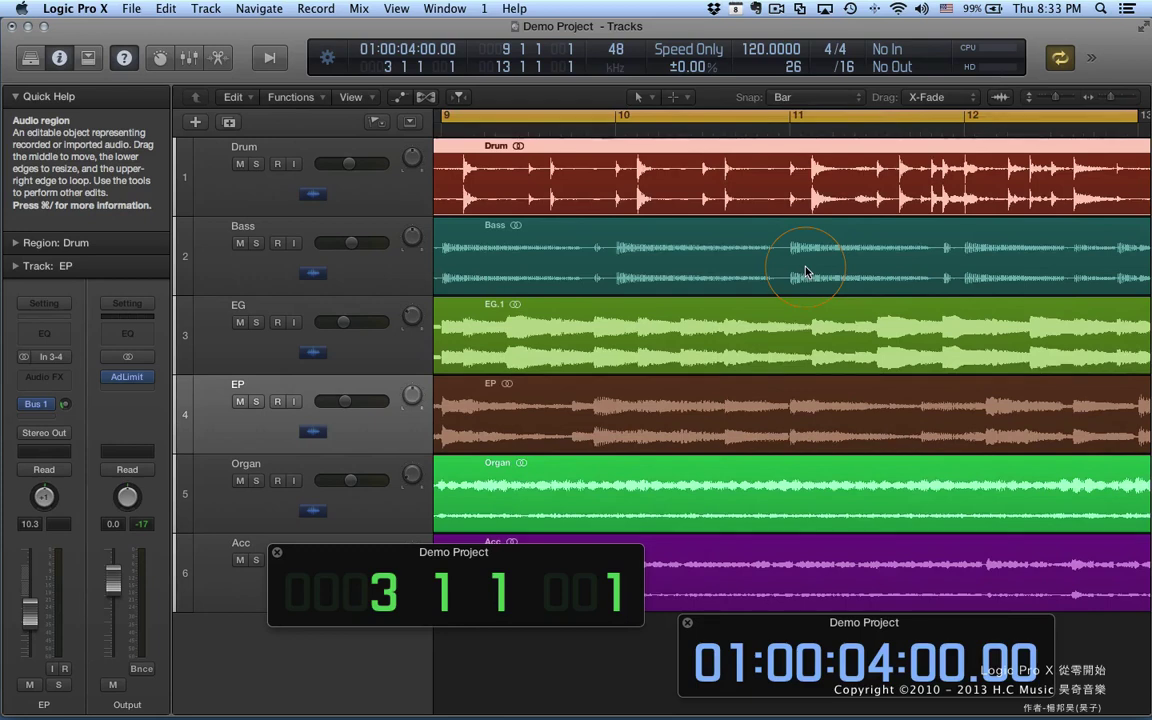
{"action": "left_click", "coordinate": [57, 62]}
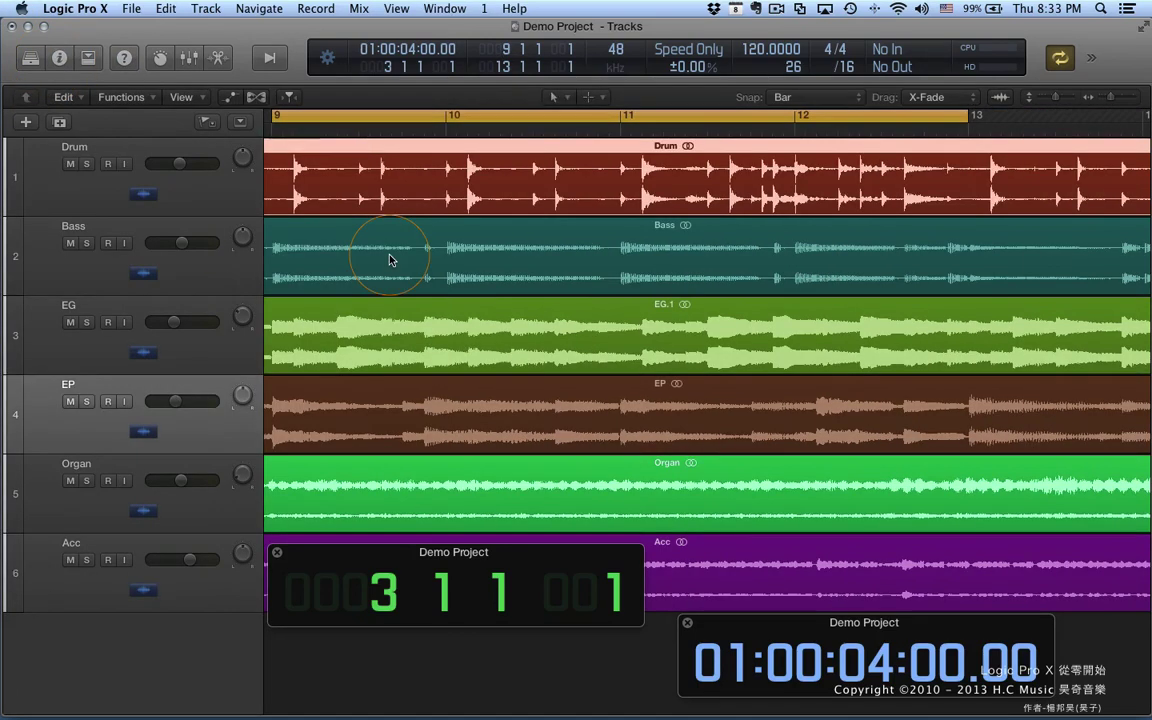
{"action": "key", "text": "super+Right"}
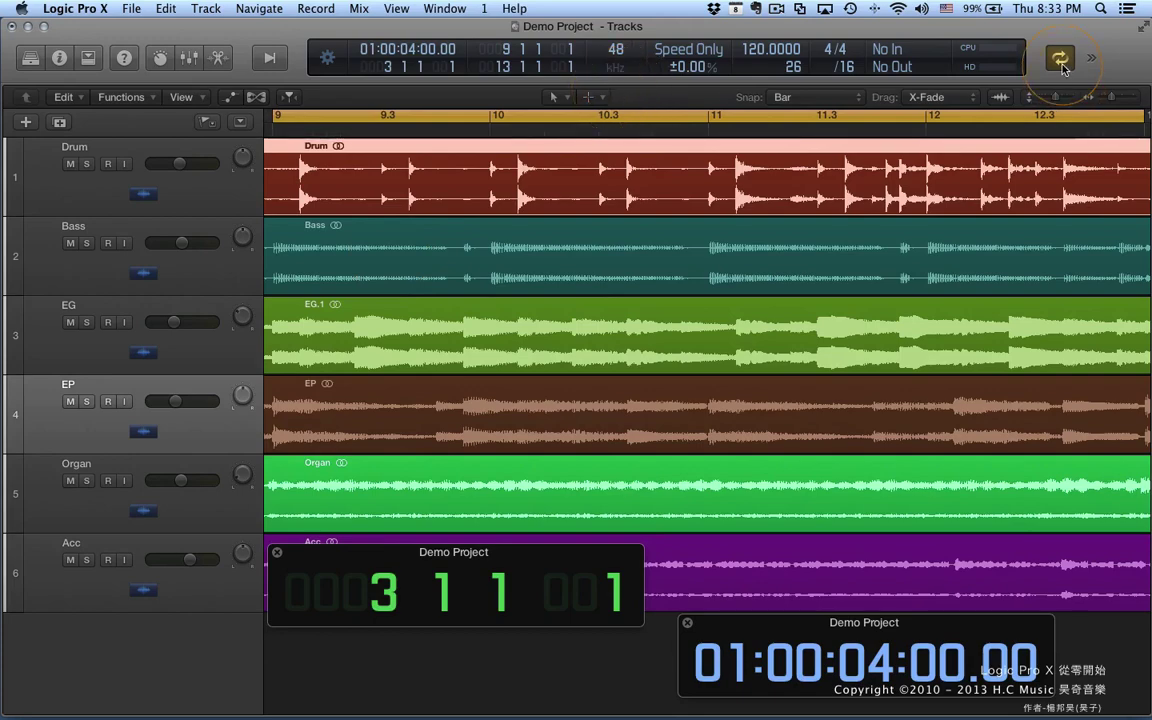
Step: Turn off Cycle mode and zoom out horizontally until all regions and the playhead at bar 3 fit in the workspace
{"action": "key", "text": "c"}
{"action": "left_click", "coordinate": [676, 171]}
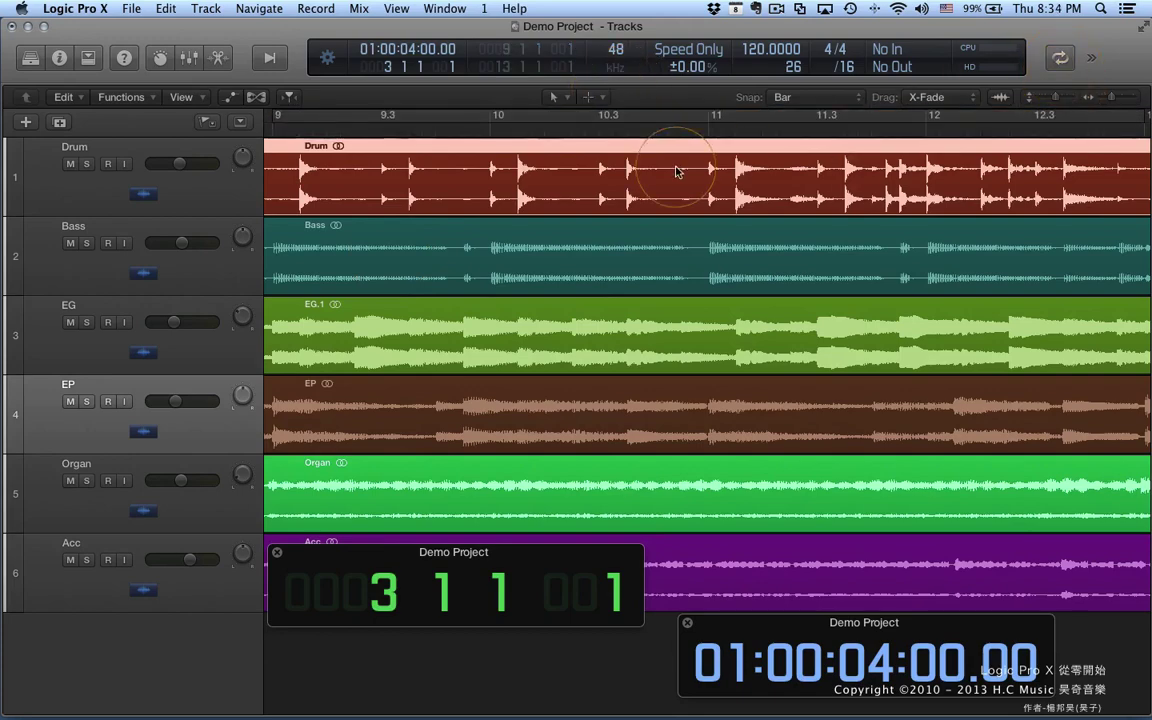
{"action": "key", "text": "z"}
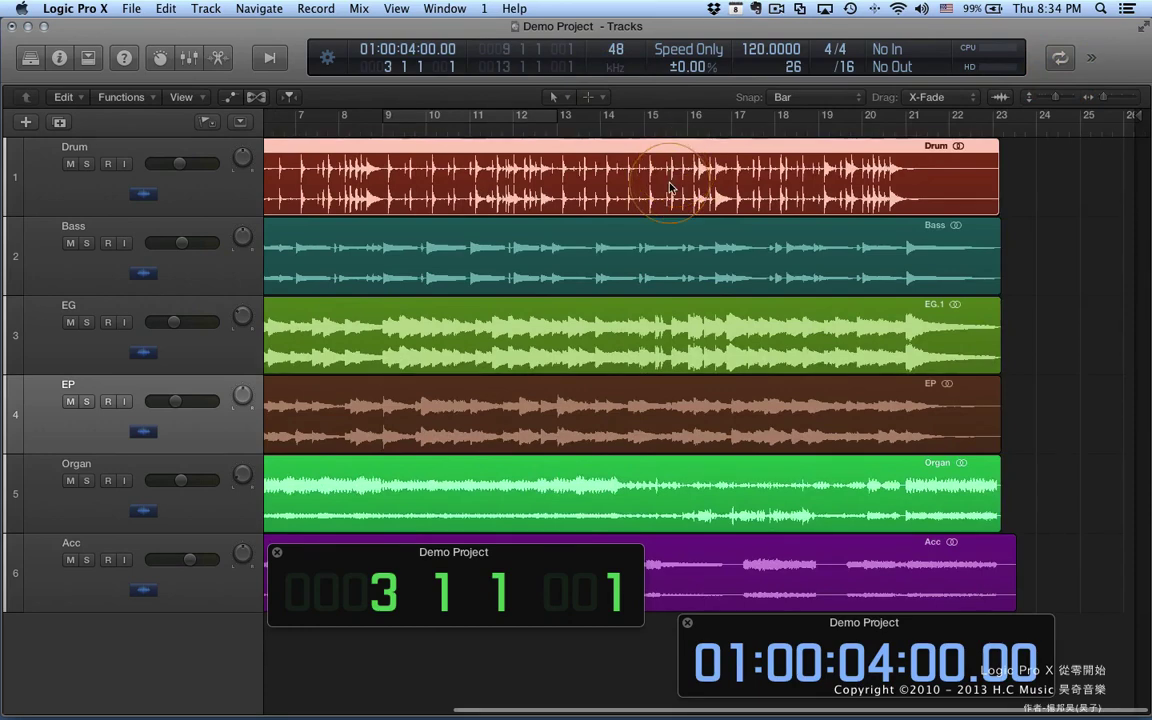
{"action": "key", "text": "super+Left"}
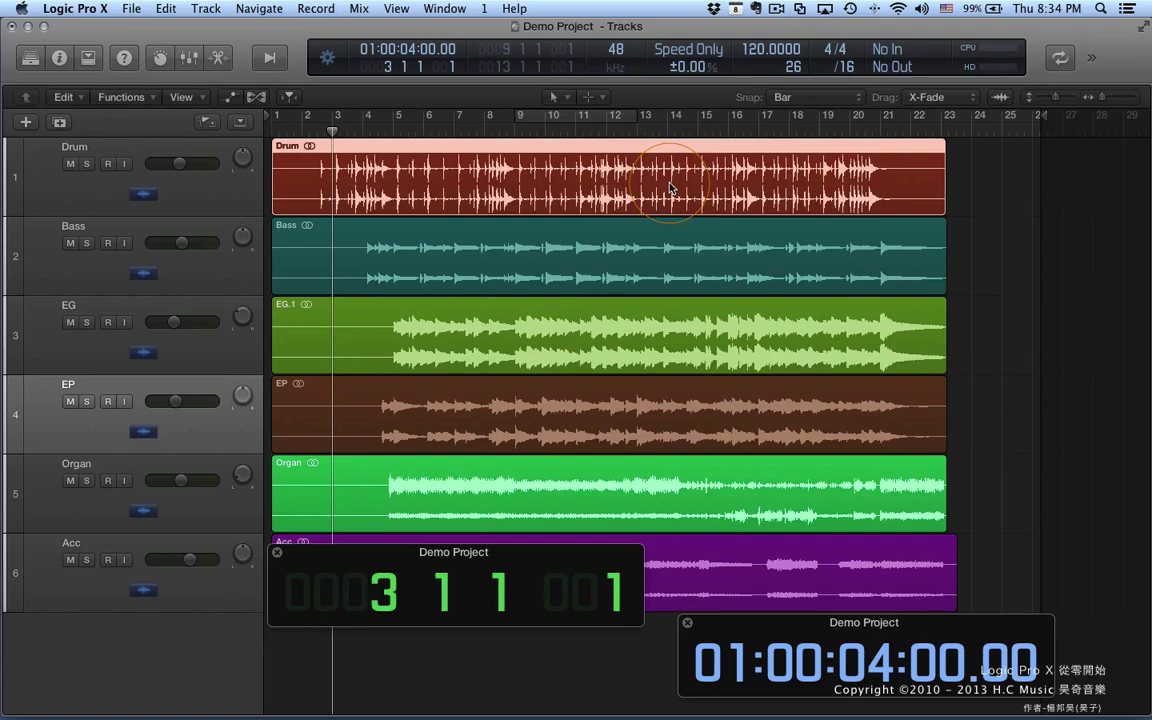
Step: Magnify the tracks horizontally around the playhead at bar 3, and toggle between the overall view and the close-up
{"action": "left_click_drag", "start_coordinate": [1101, 97], "coordinate": [1111, 100]}
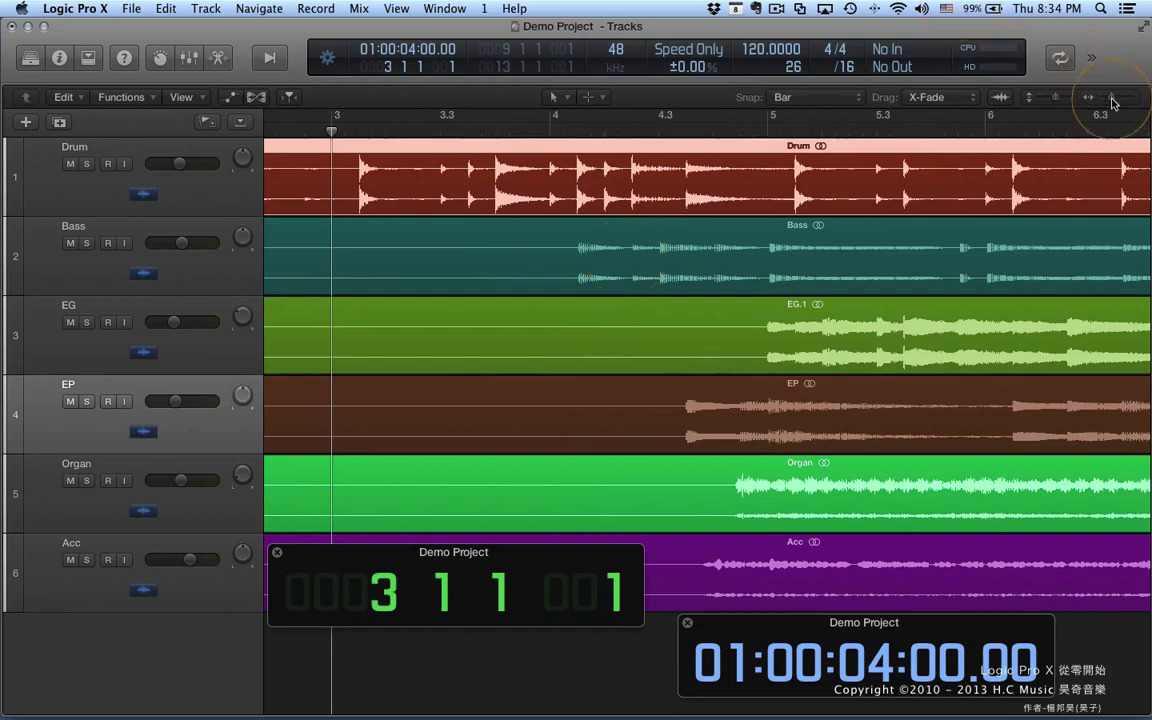
{"action": "left_click_drag", "start_coordinate": [1113, 103], "coordinate": [1128, 100]}
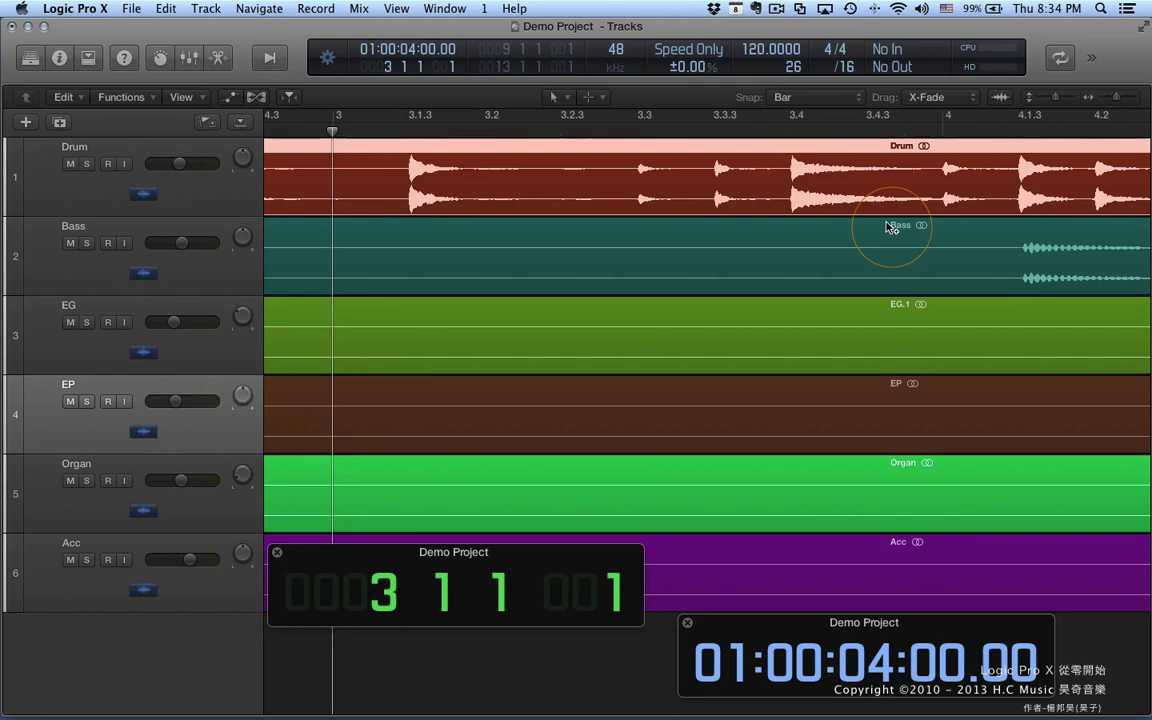
{"action": "key", "text": "z"}
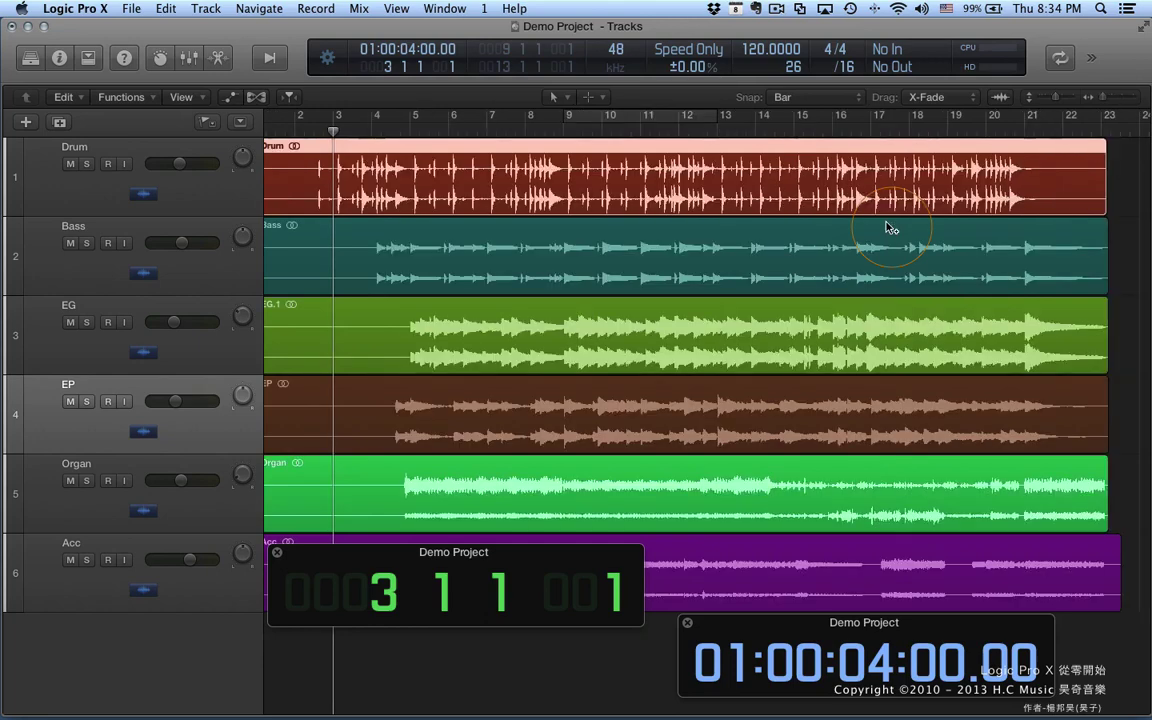
{"action": "key", "text": "z"}
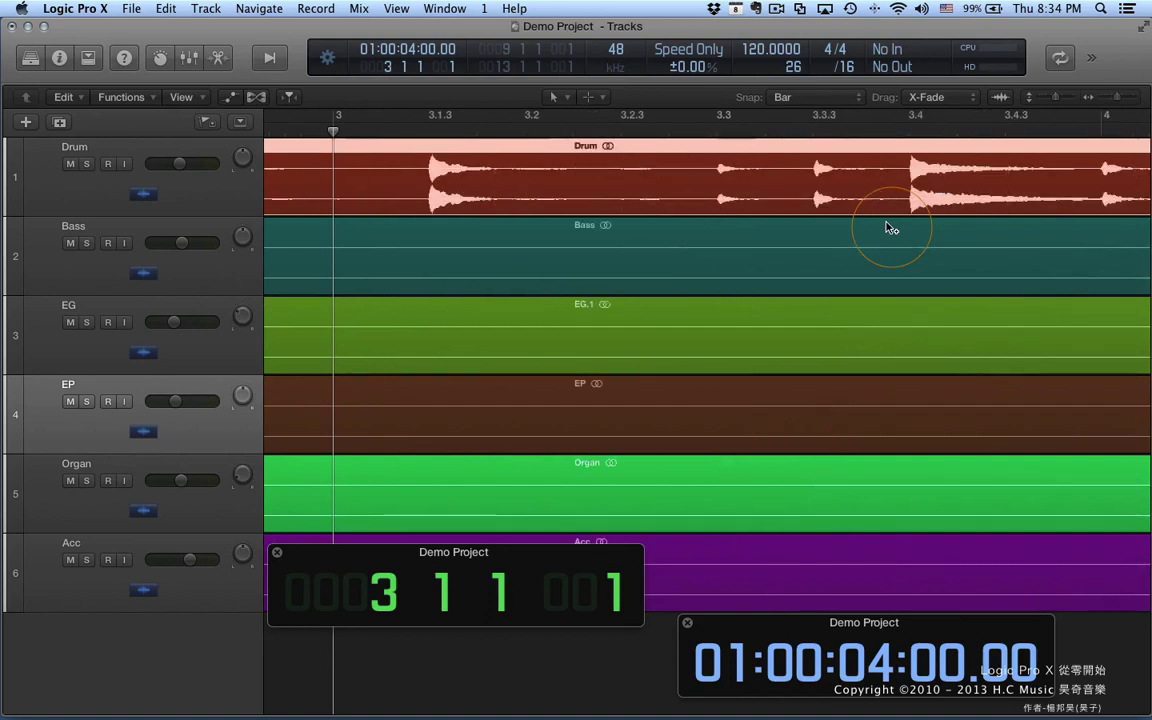
Step: Clear the Key Commands search, examine the Recall Zoom, Save as Zoom and Zoom to fit commands, and close the list
{"action": "left_click", "coordinate": [75, 8]}
{"action": "mouse_move", "coordinate": [139, 85]}
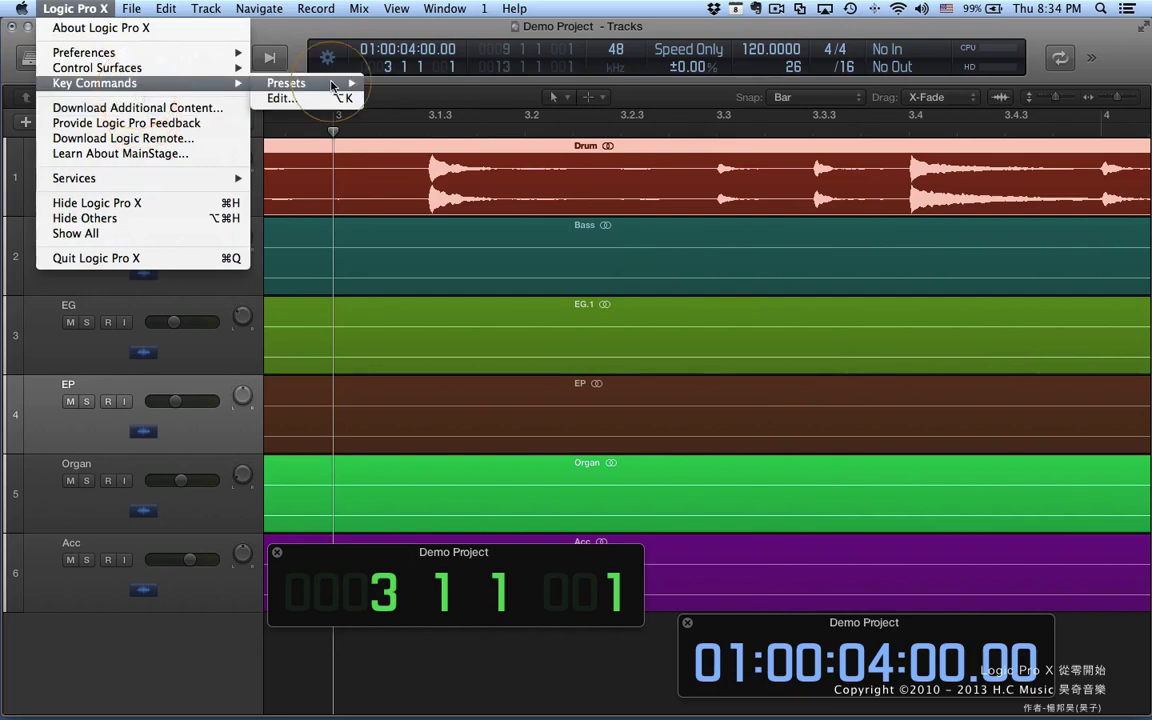
{"action": "left_click", "coordinate": [300, 98]}
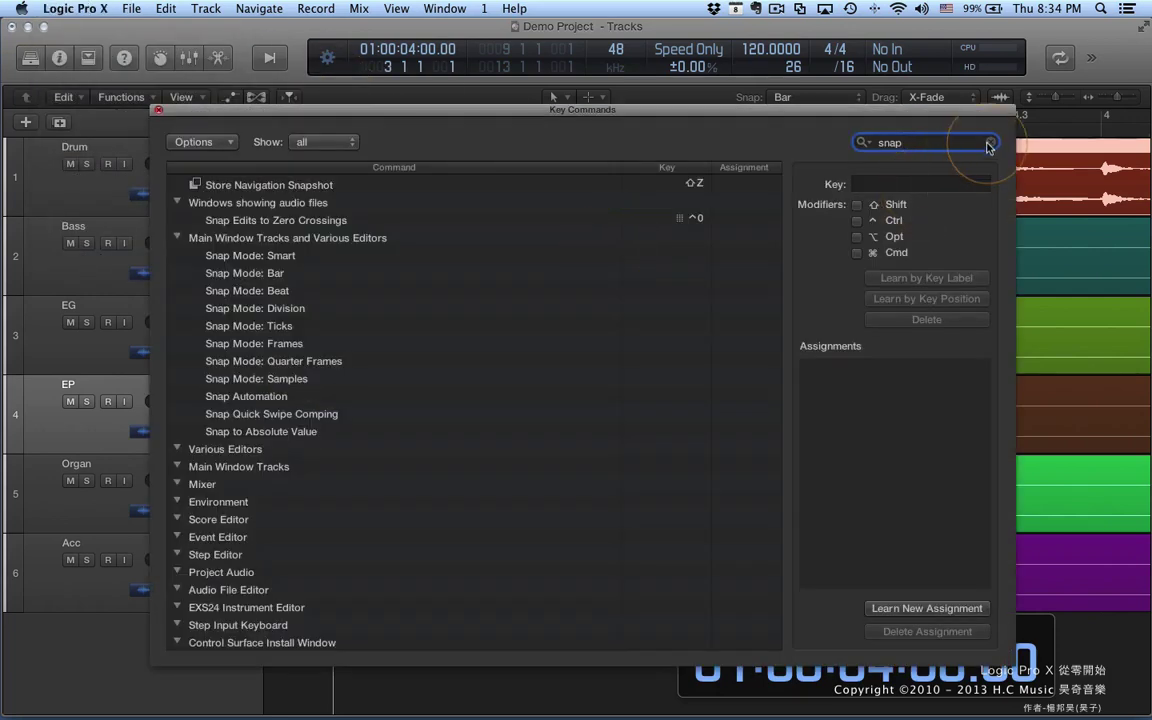
{"action": "left_click", "coordinate": [986, 142]}
{"action": "left_click", "coordinate": [539, 454]}
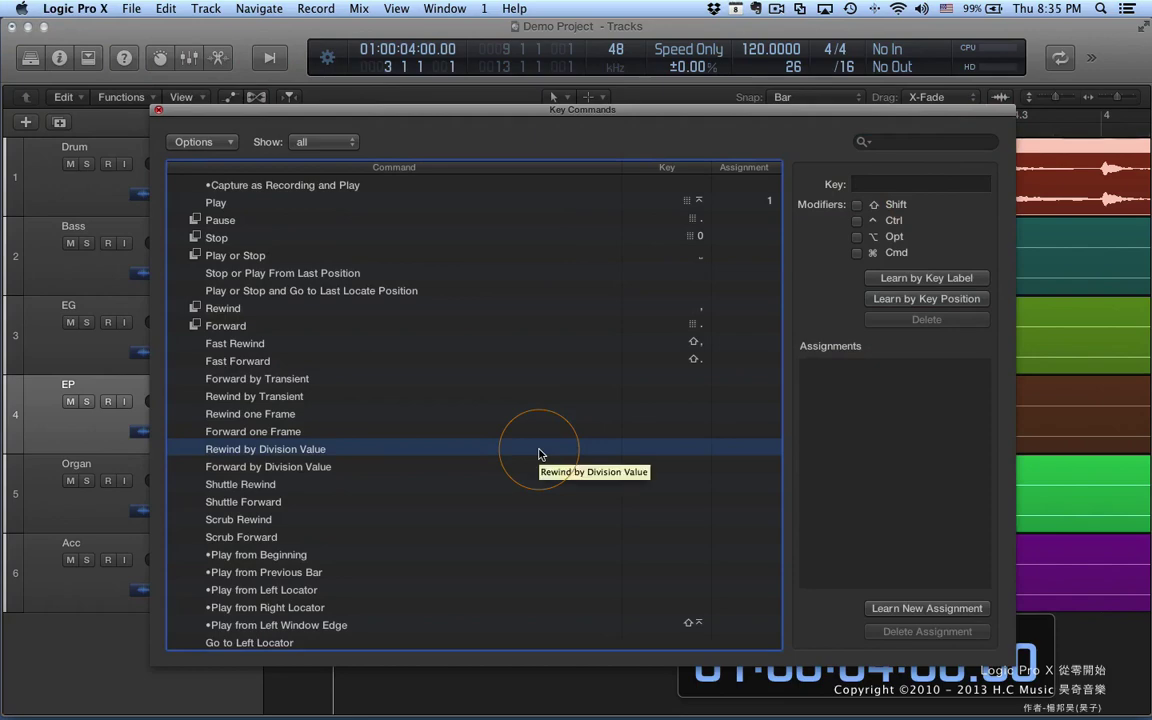
{"action": "key", "text": "ctrl+alt+super+1"}
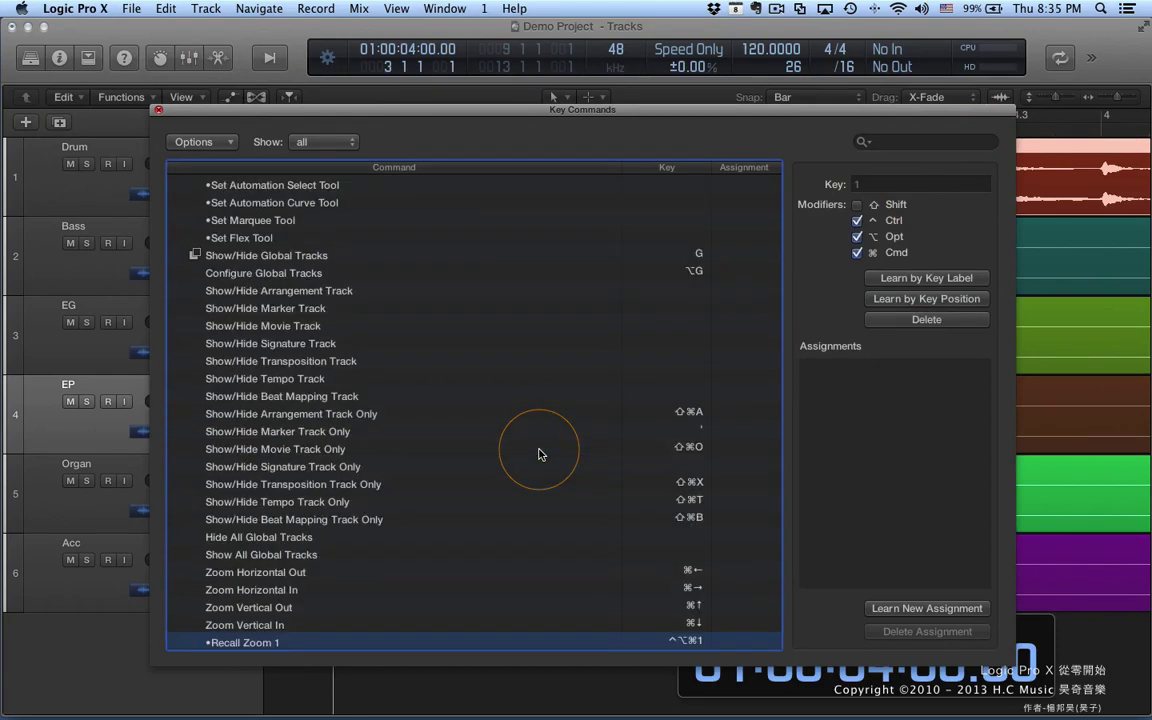
{"action": "scroll", "coordinate": [539, 454], "scroll_direction": "down", "scroll_amount": 10}
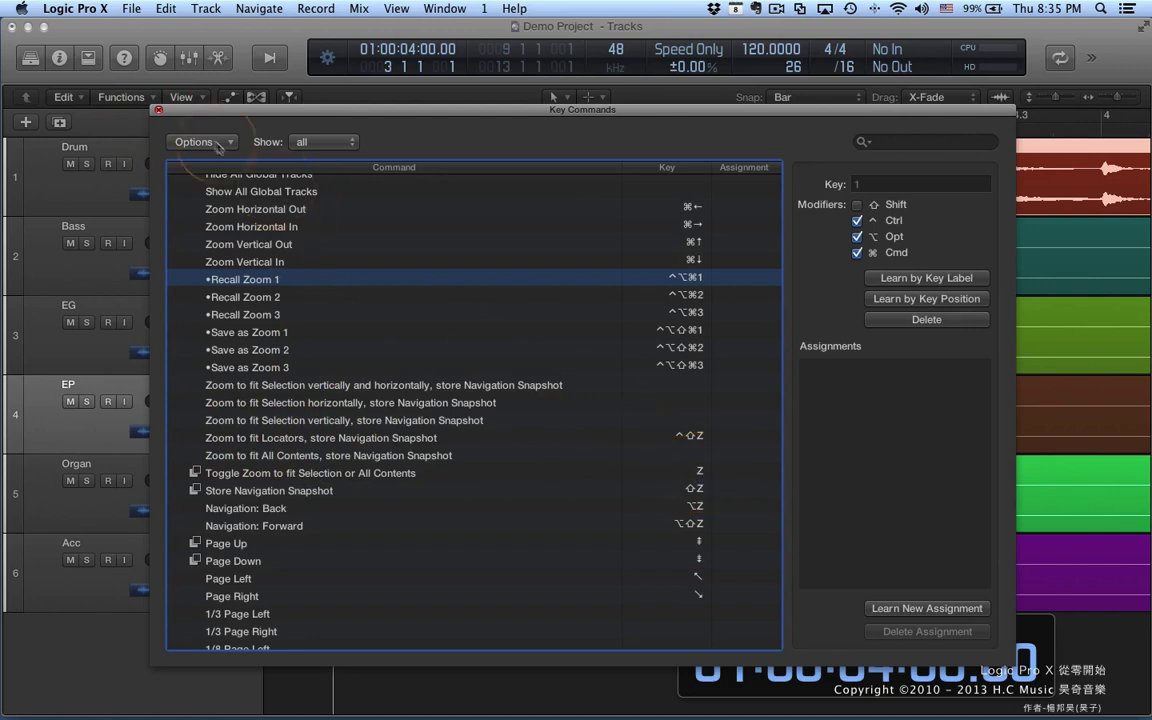
{"action": "left_click", "coordinate": [158, 109]}
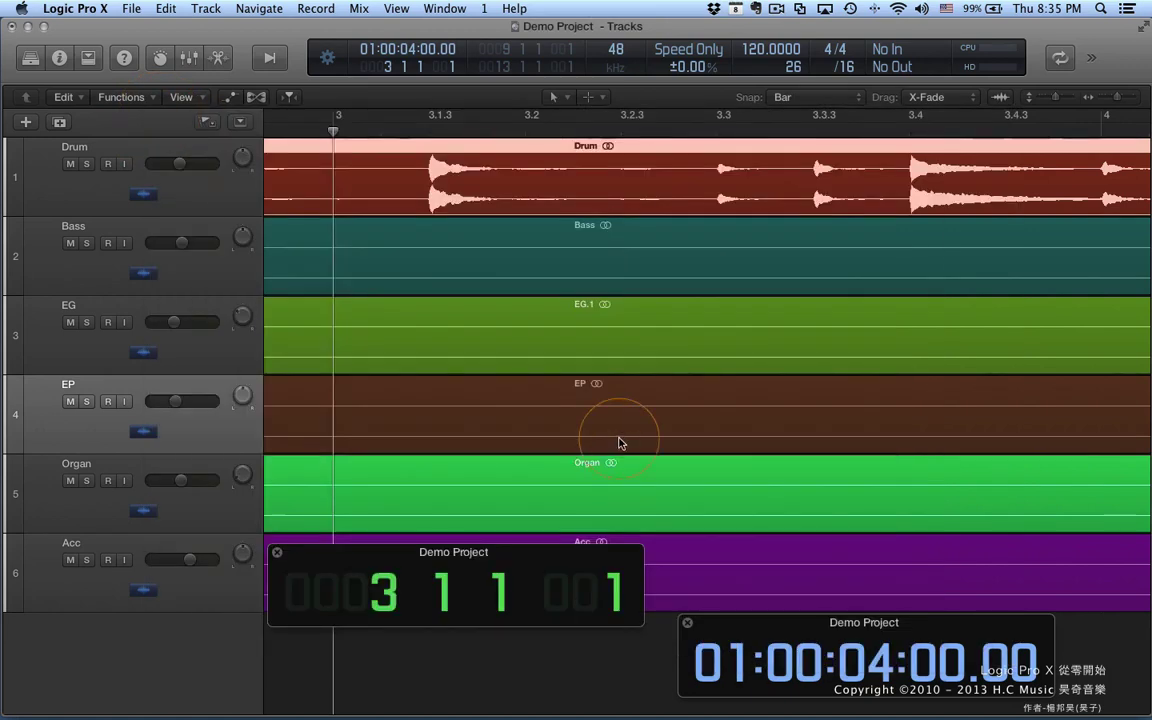
Step: Deselect all regions and zoom to fit all contents, and toggle the zoom to the selected Drum region and back
{"action": "left_click", "coordinate": [550, 654]}
{"action": "key", "text": "z"}
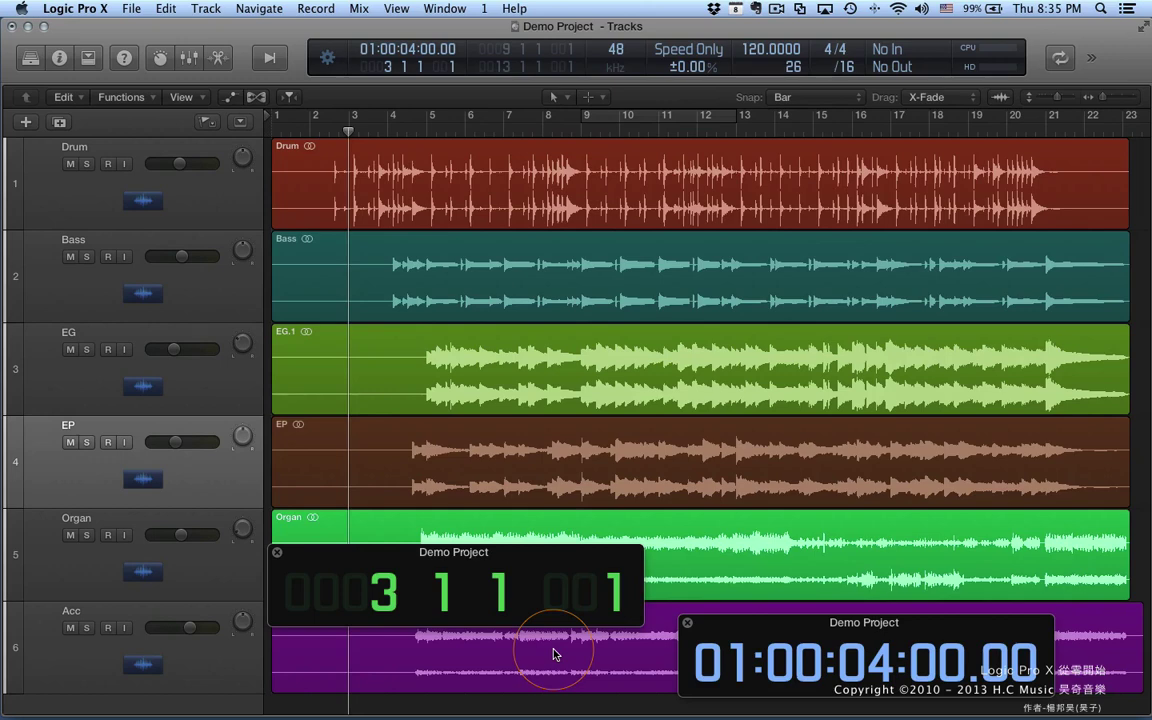
{"action": "left_click", "coordinate": [467, 208]}
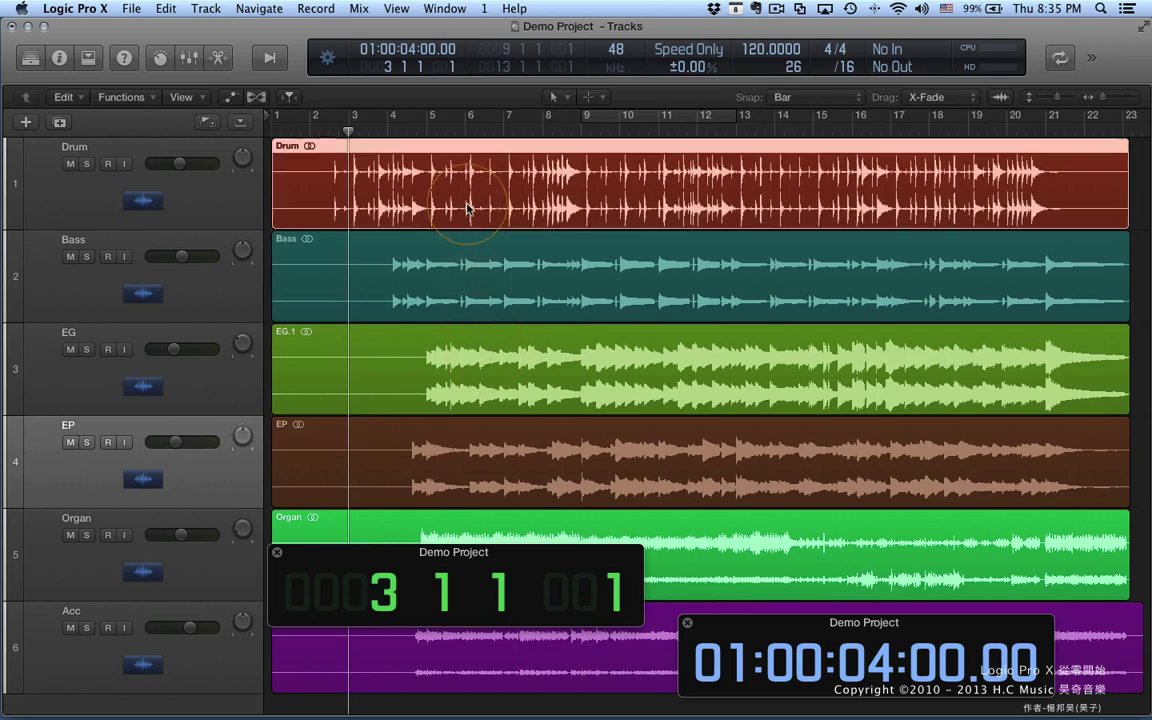
{"action": "key", "text": "z"}
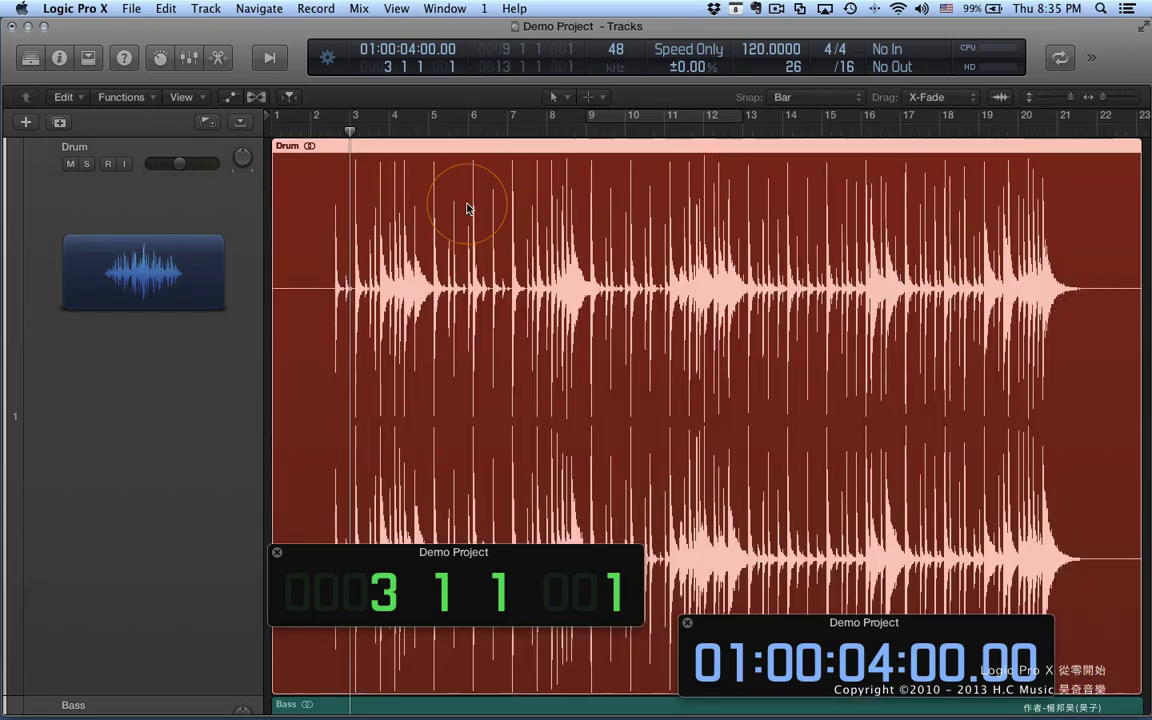
{"action": "key", "text": "z"}
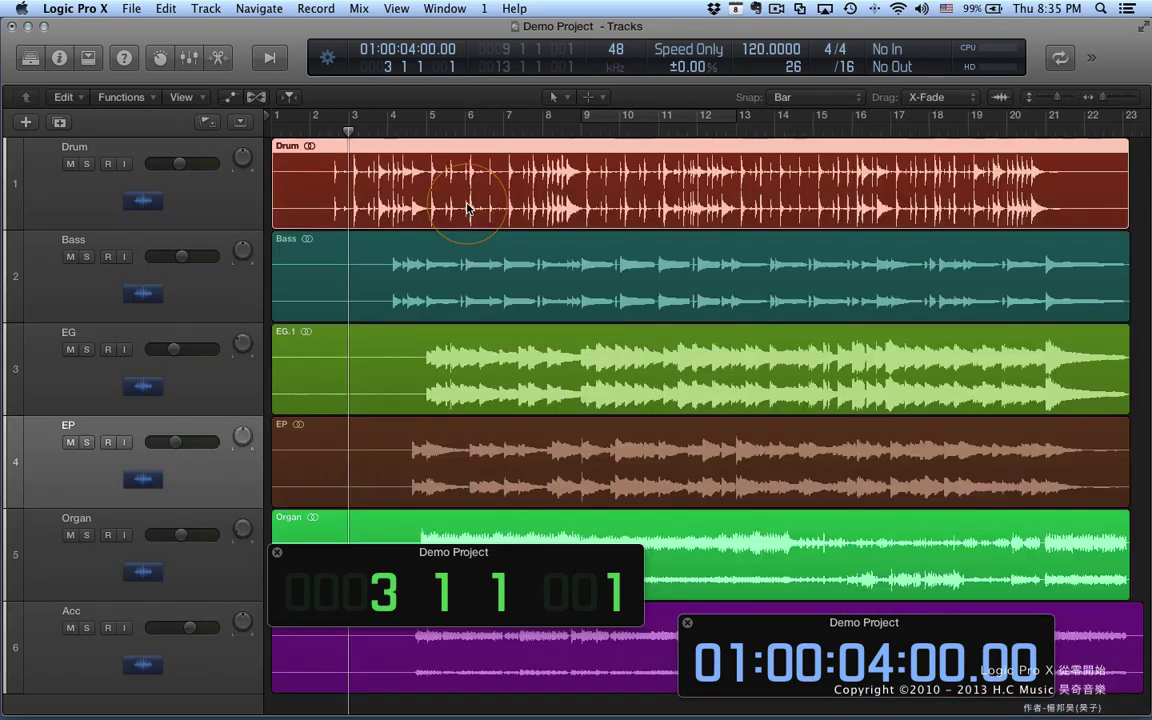
Step: Add the Bass region to the Drum selection, and toggle the zoom to fit both regions and back
{"action": "left_click", "coordinate": [990, 257], "text": "shift"}
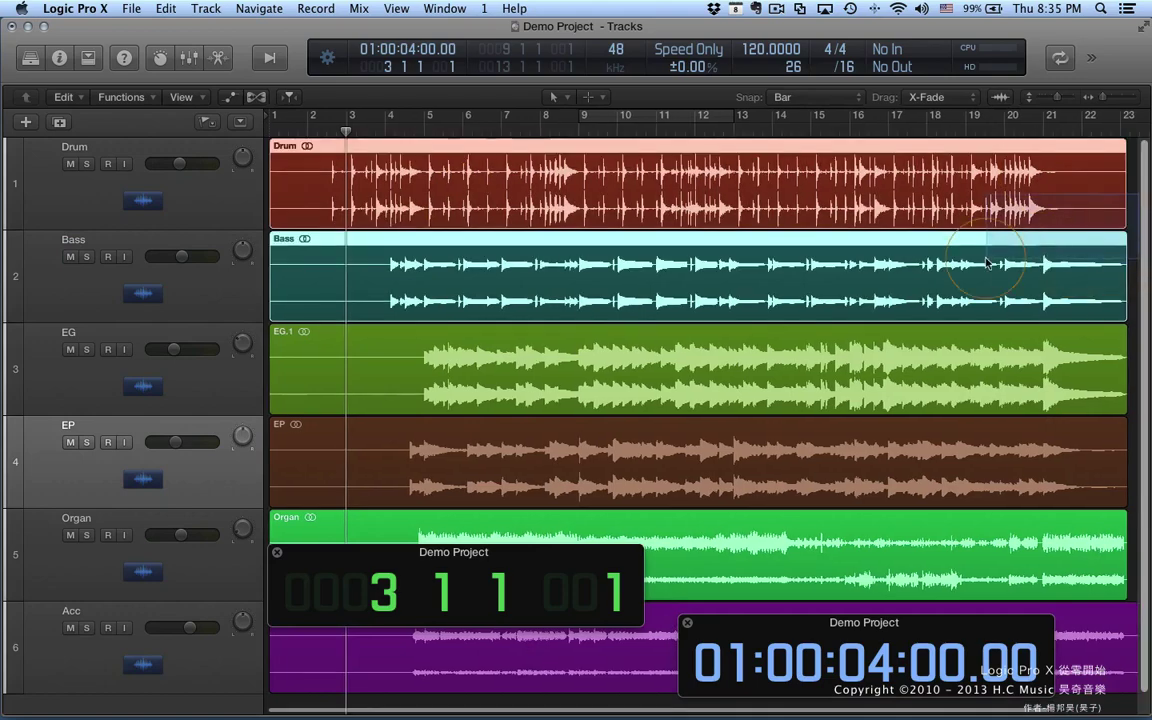
{"action": "key", "text": "z"}
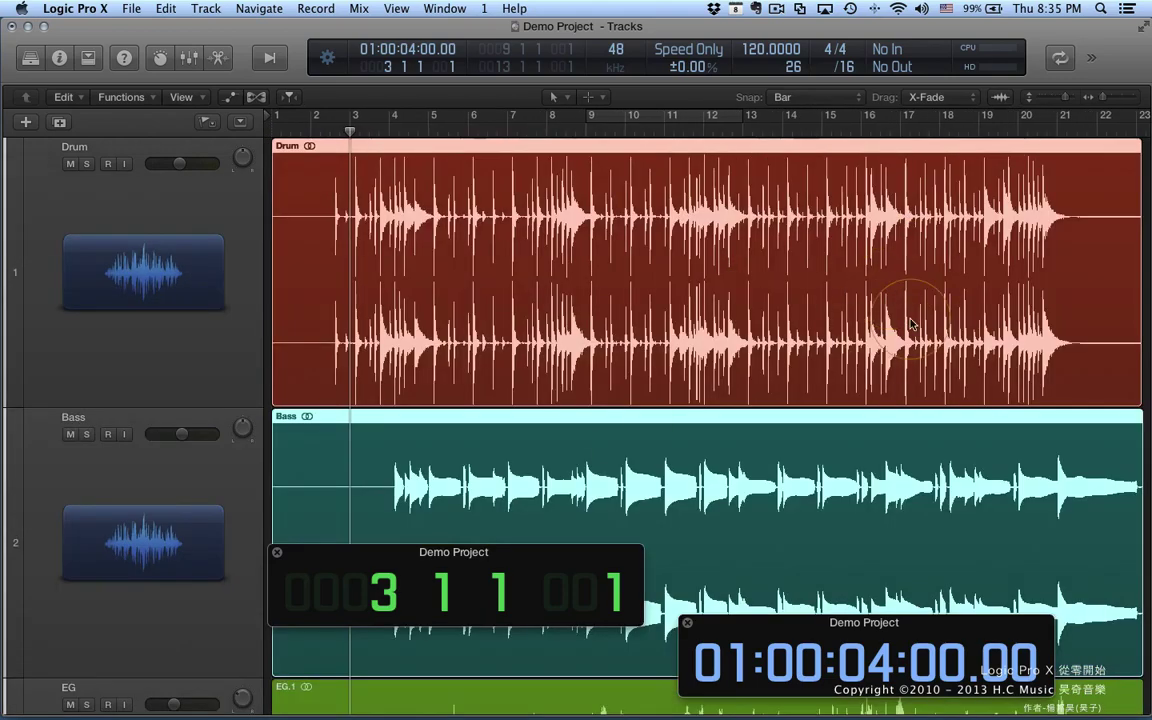
{"action": "key", "text": "z"}
Step: Select the EG.1 region and its EG track, and toggle the zoom to fit that region and back
{"action": "left_click", "coordinate": [785, 338]}
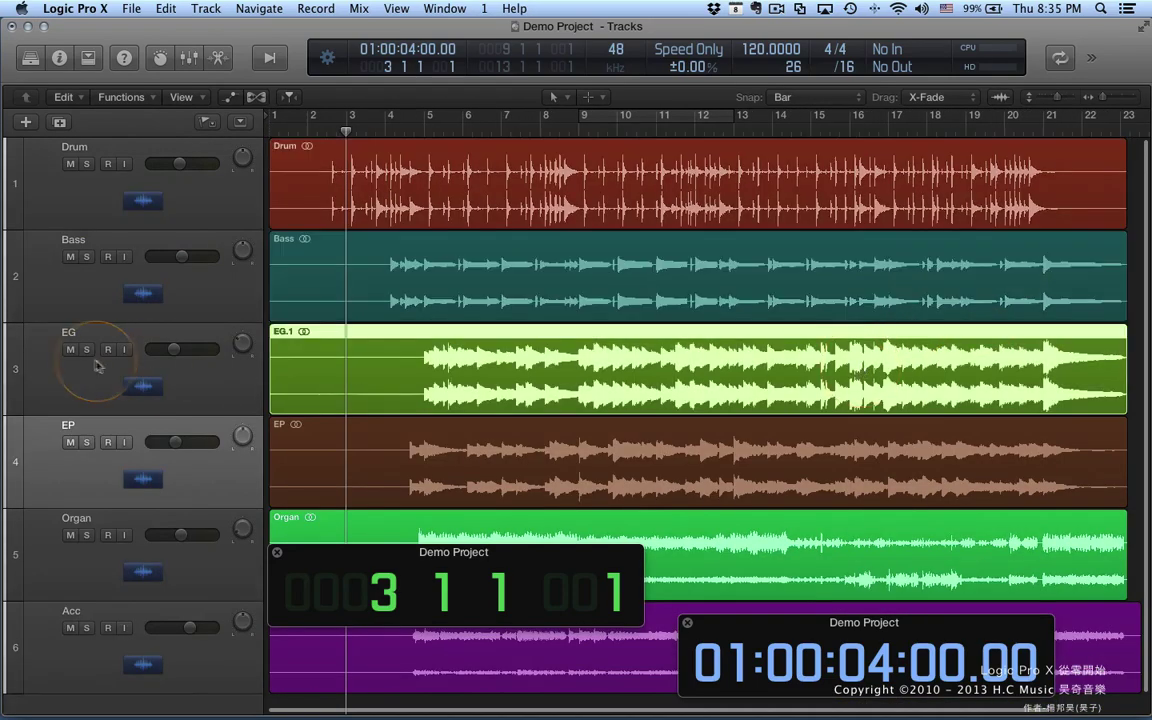
{"action": "left_click", "coordinate": [65, 382]}
{"action": "key", "text": "z"}
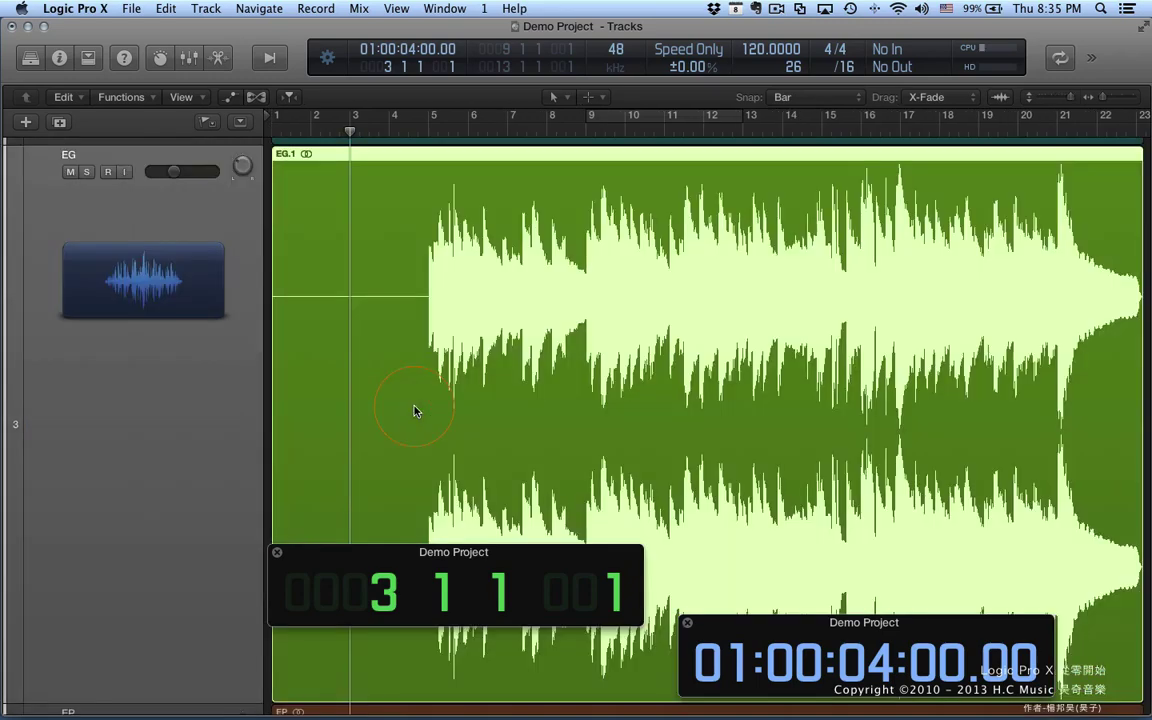
{"action": "key", "text": "z"}
{"action": "scroll", "coordinate": [693, 393], "scroll_direction": "down", "scroll_amount": 2}
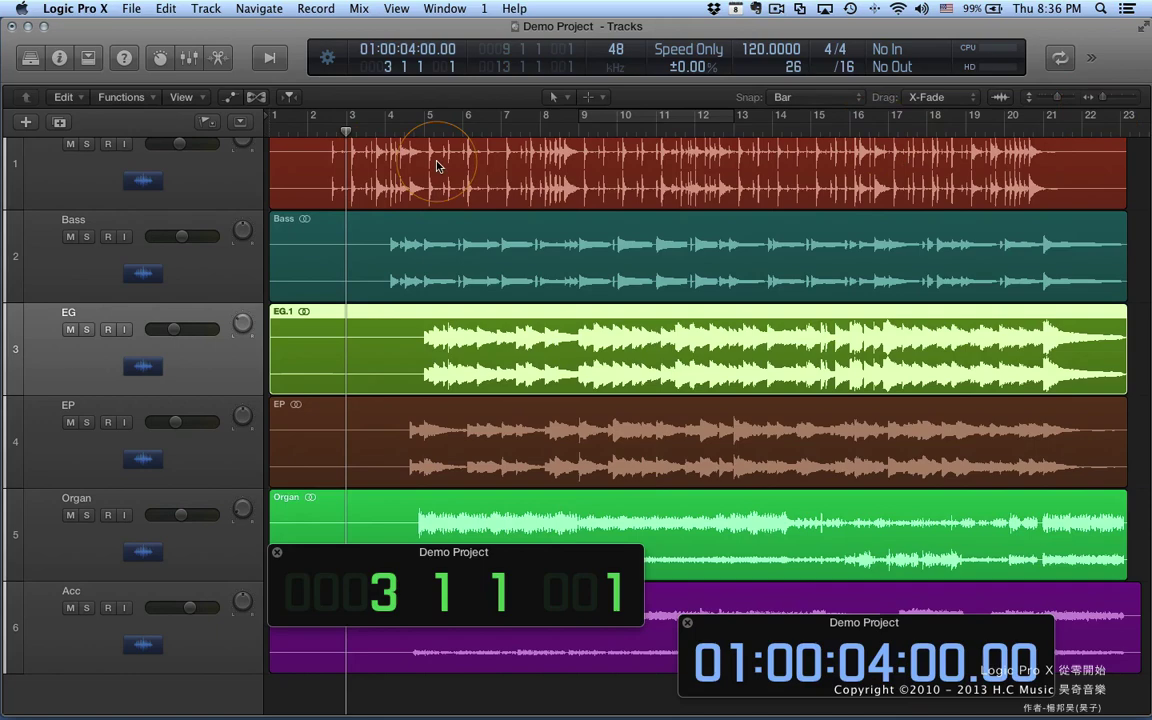
Step: Zoom the tracks horizontally out and in, and position the playhead in bar 7 at 7 2 1 1
{"action": "key", "text": "super+Left"}
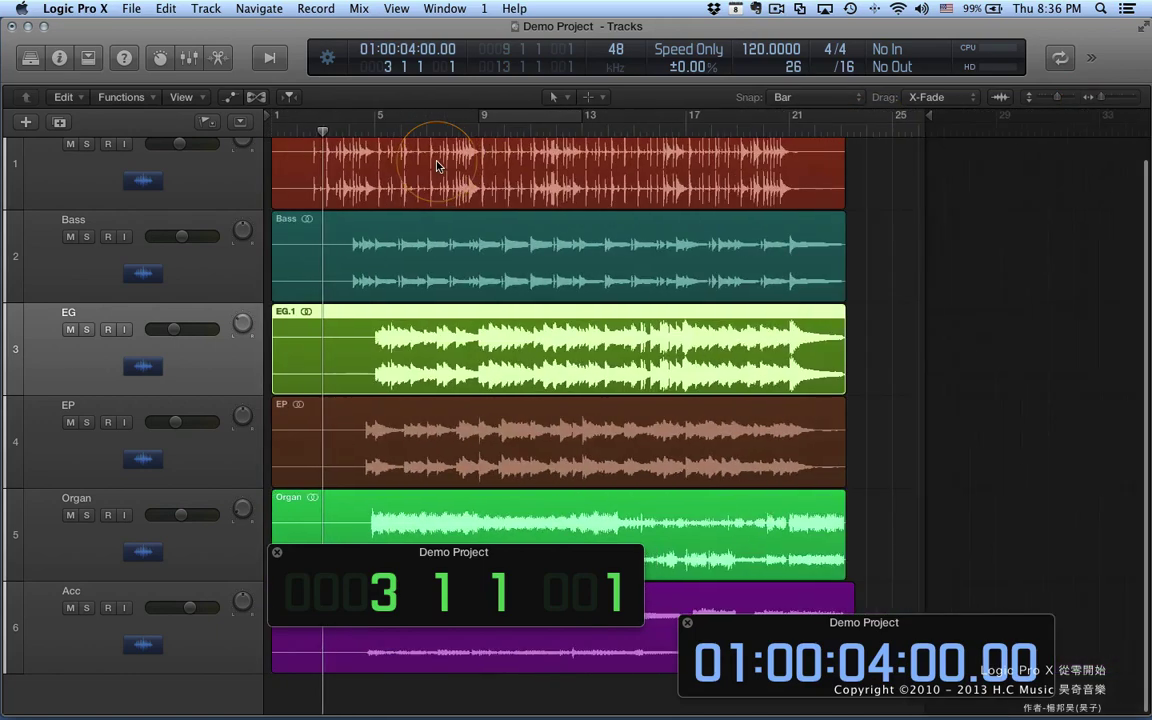
{"action": "key", "text": "super+Right"}
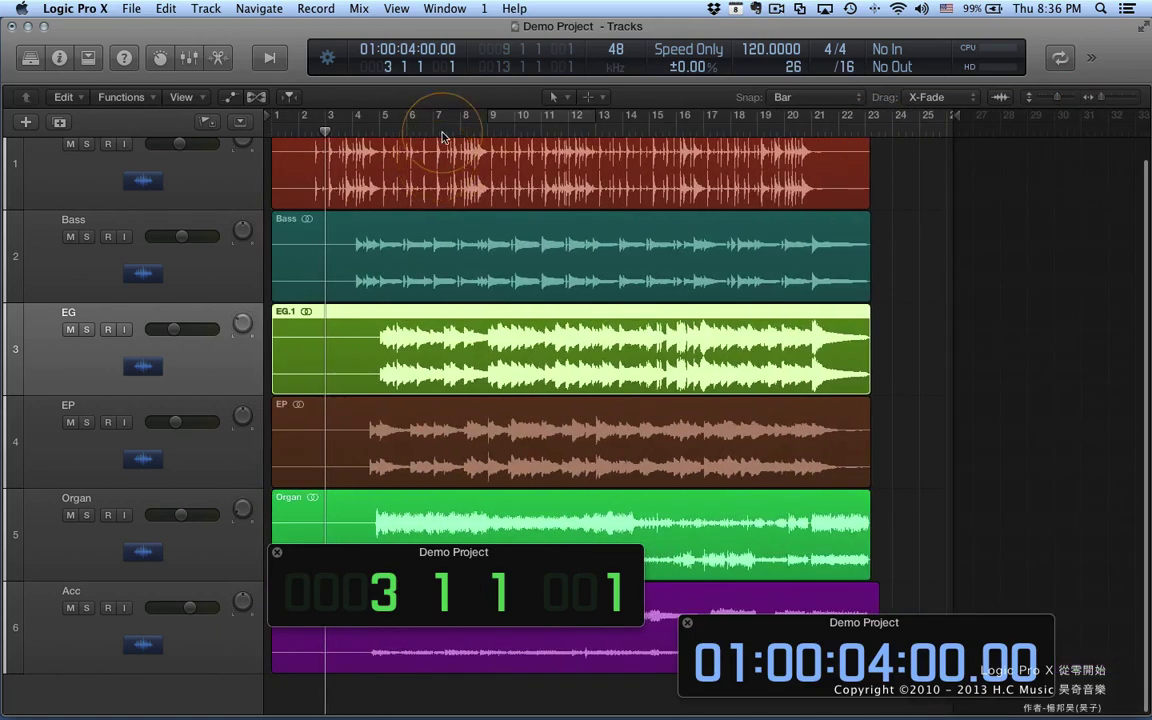
{"action": "left_click", "coordinate": [441, 132]}
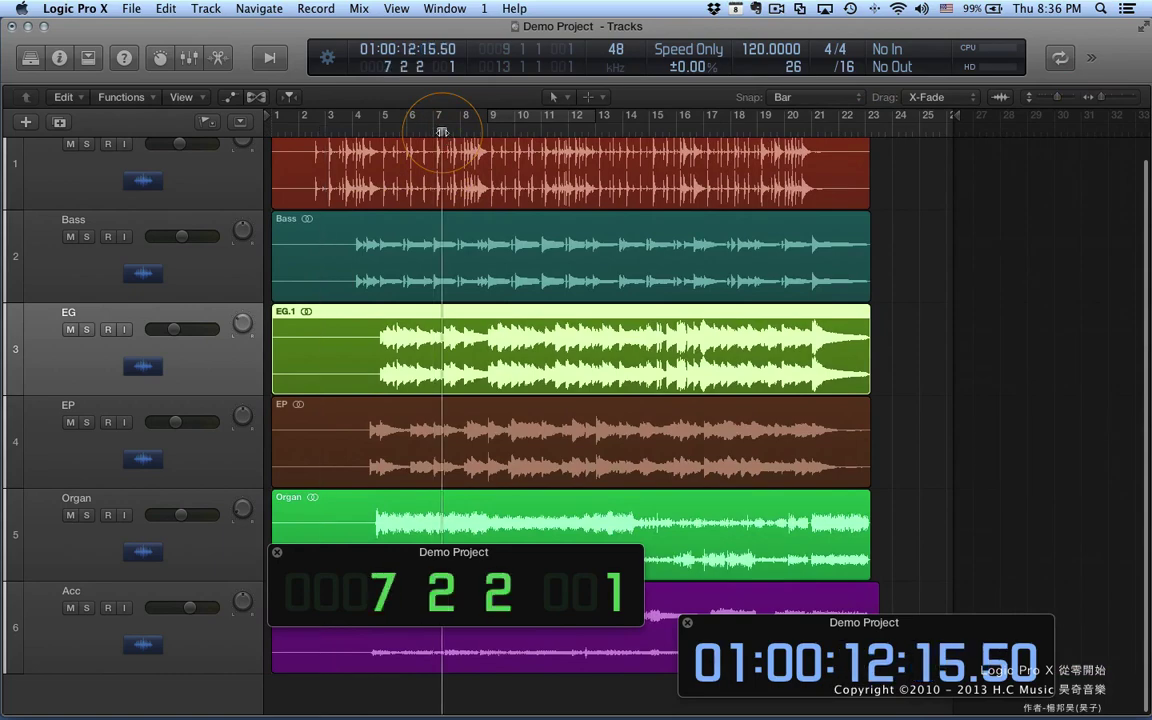
{"action": "key", "text": "super+Left"}
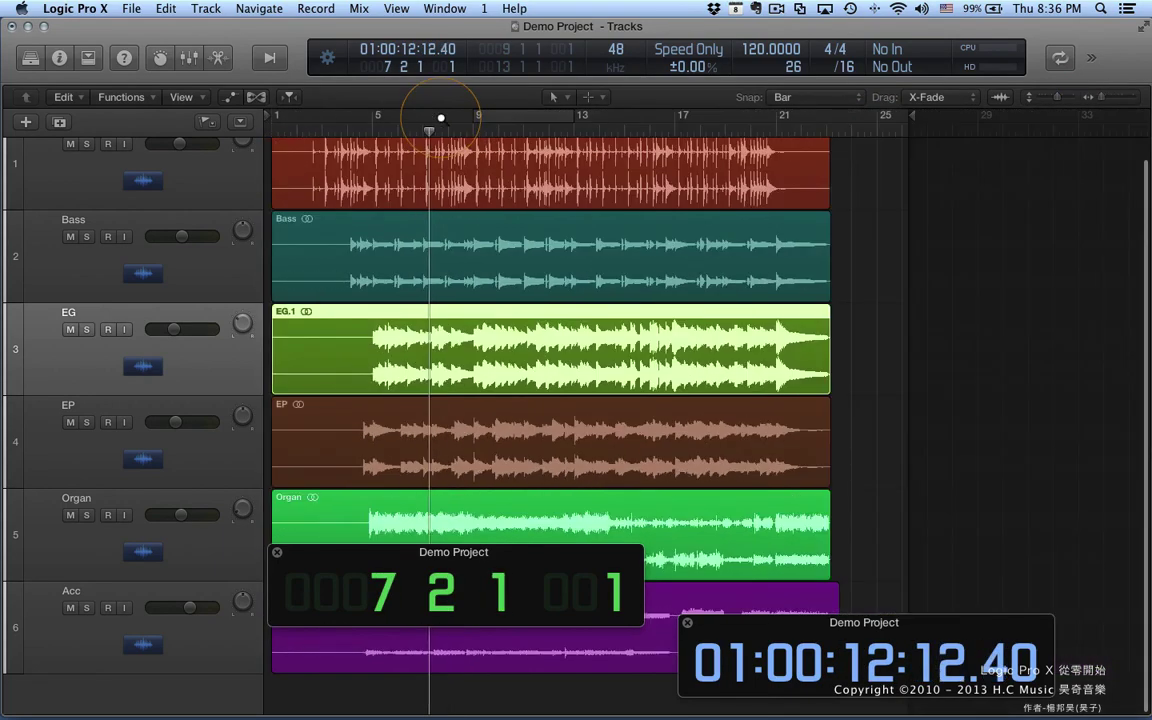
Step: Zoom in on the Bass and EG.1 regions around bars 9 to 12 with the Zoom Tool, and restore the previous view
{"action": "key", "text": "ctrl+period"}
{"action": "key", "text": "t"}
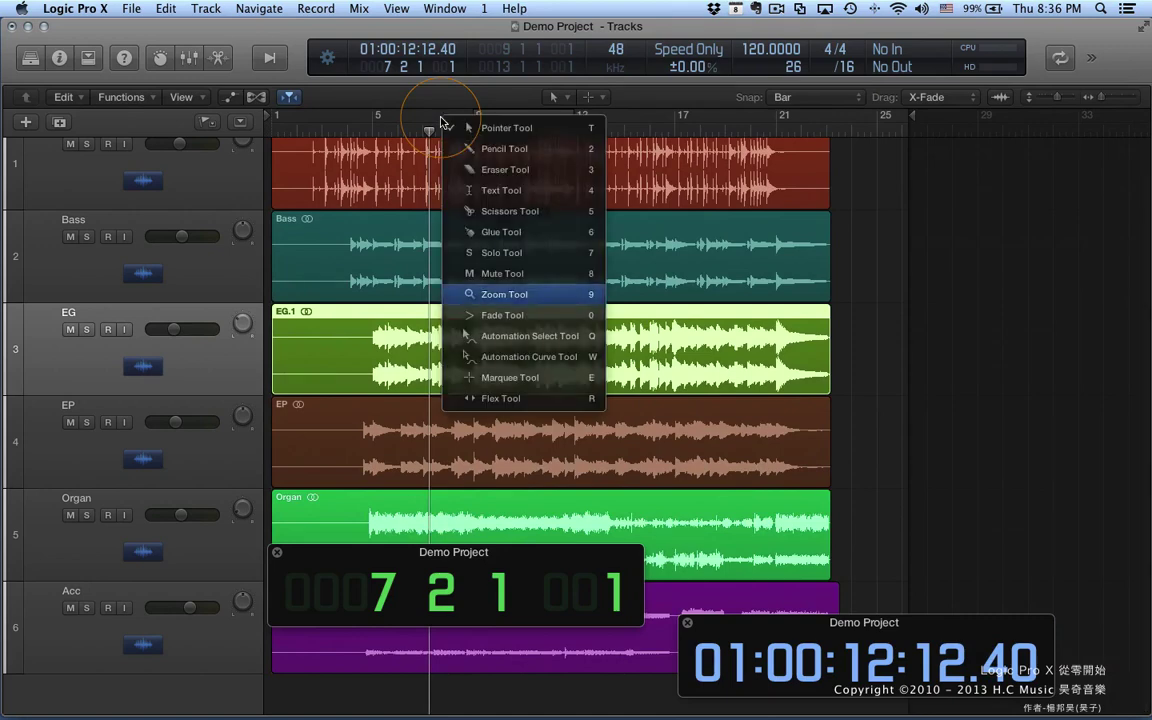
{"action": "left_click", "coordinate": [500, 294]}
{"action": "left_click_drag", "start_coordinate": [475, 236], "coordinate": [560, 360]}
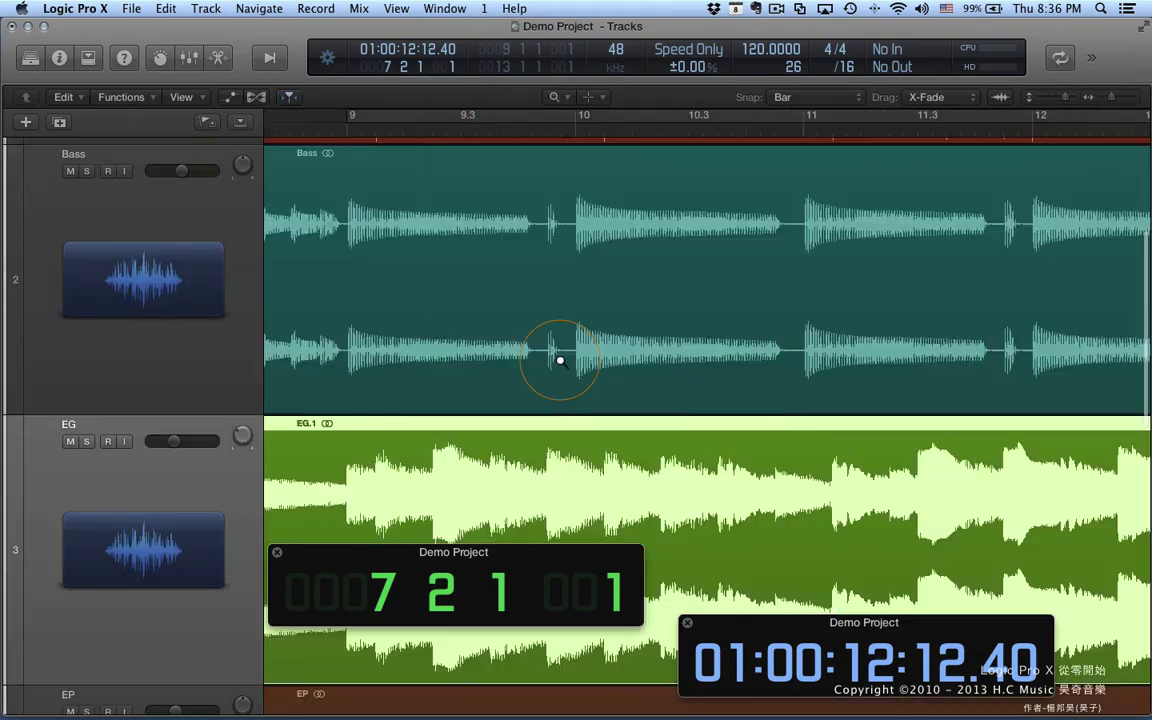
{"action": "left_click", "coordinate": [534, 297]}
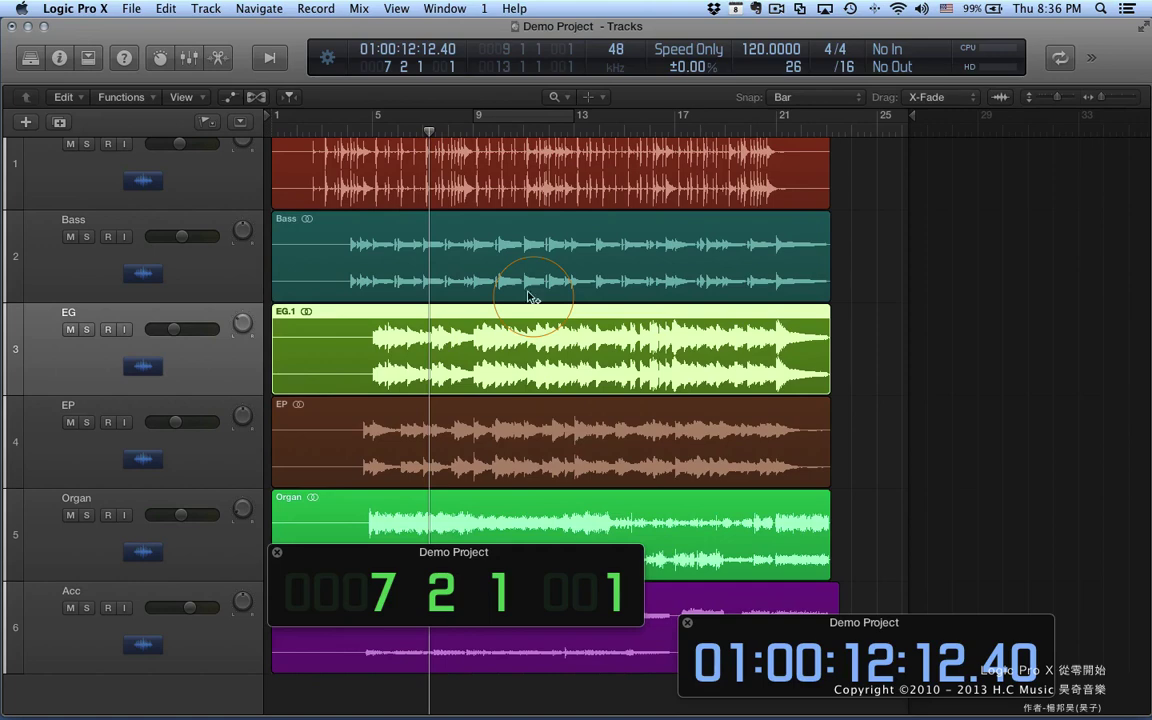
Step: Zoom the tracks in horizontally around the playhead until bar 7 shows its beat subdivisions
{"action": "key", "text": "super+Right"}
{"action": "key", "text": "super+Right"}
{"action": "key", "text": "super+Right"}
{"action": "key", "text": "super+Right"}
{"action": "key", "text": "super+Right"}
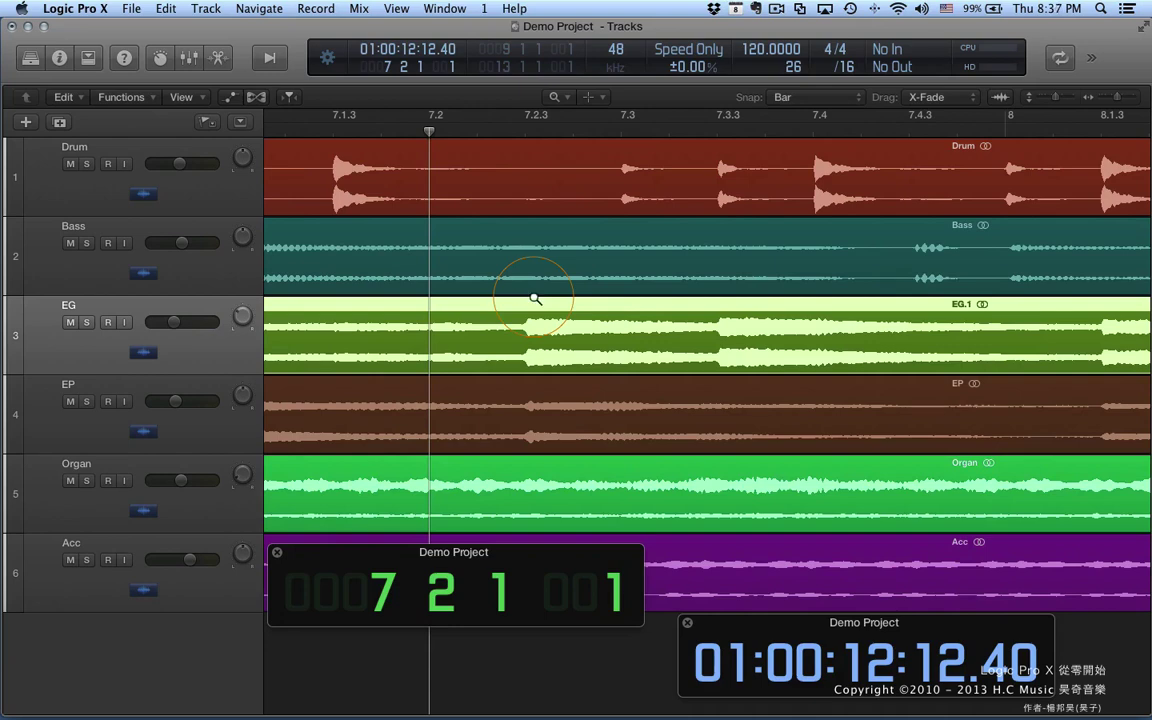
Step: Fit the view to the locator range from bar 9 to 13, and deselect all regions and zoom to fit all contents
{"action": "left_click", "coordinate": [703, 406], "text": "ctrl+alt"}
{"action": "left_click", "coordinate": [639, 368], "text": "ctrl+alt"}
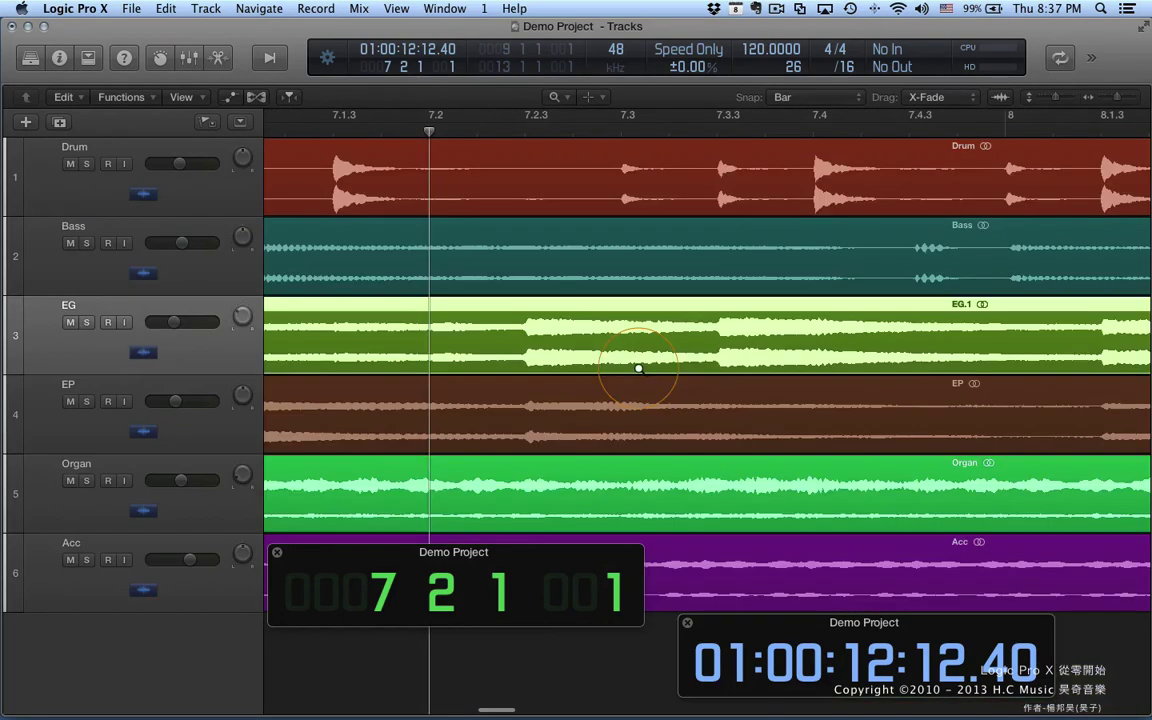
{"action": "left_click", "coordinate": [542, 643], "text": "ctrl+alt"}
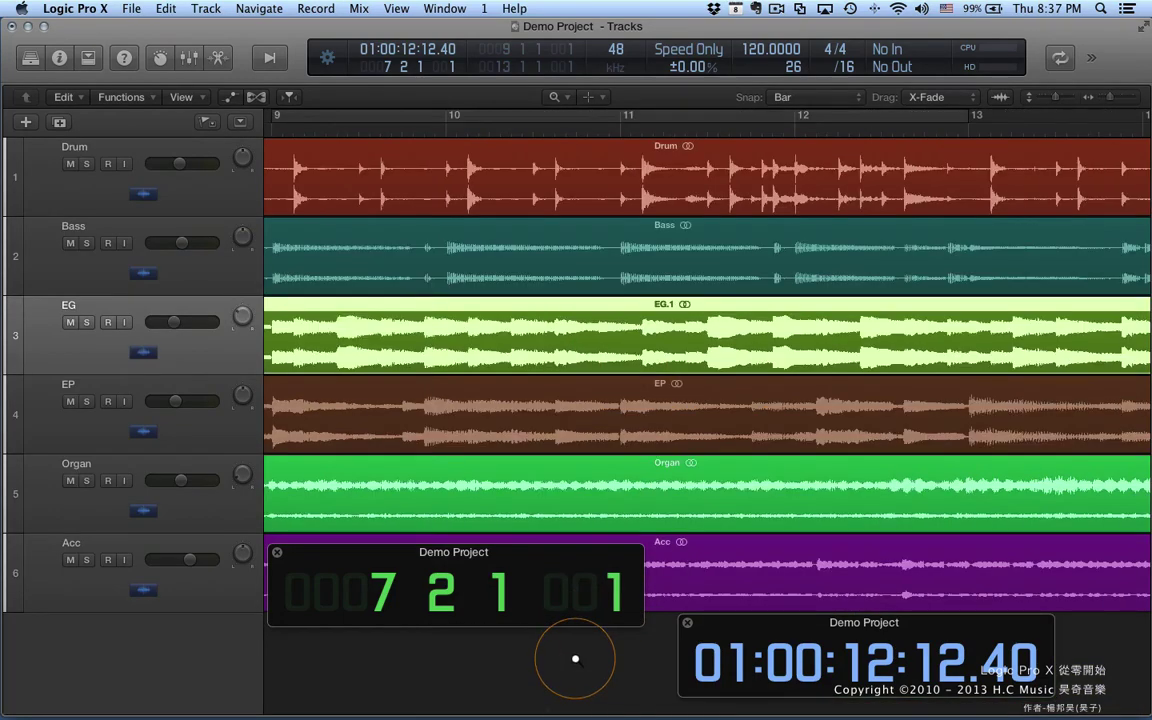
{"action": "left_click", "coordinate": [575, 660]}
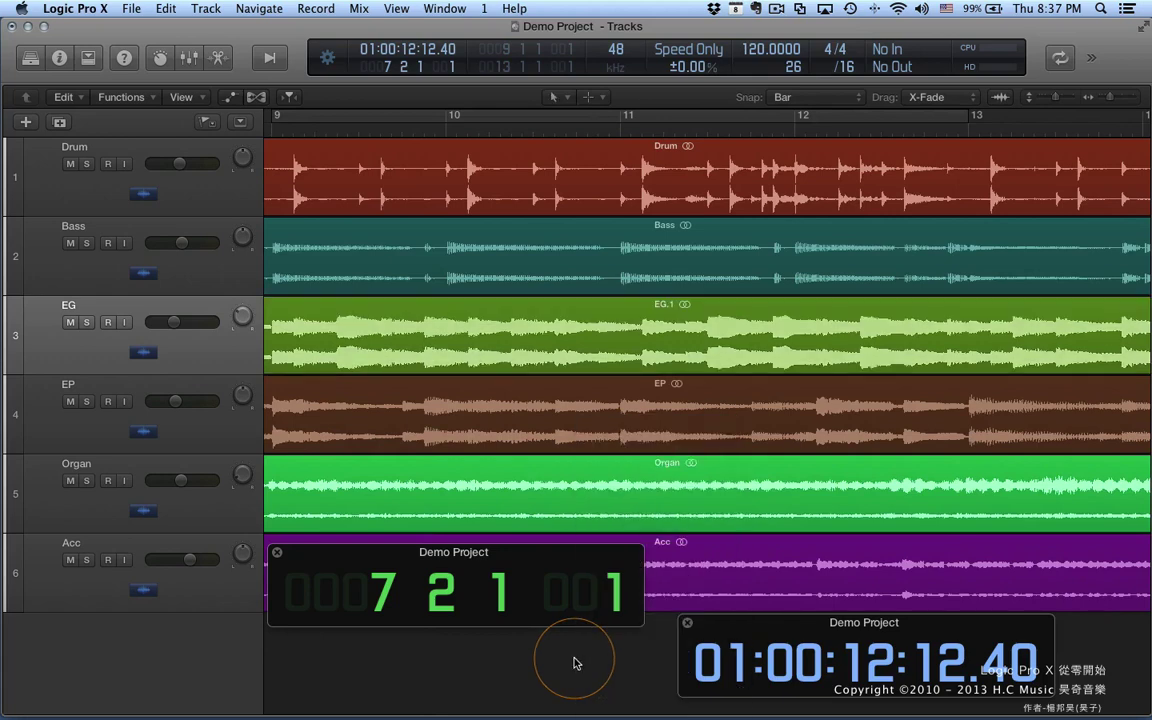
{"action": "key", "text": "z"}
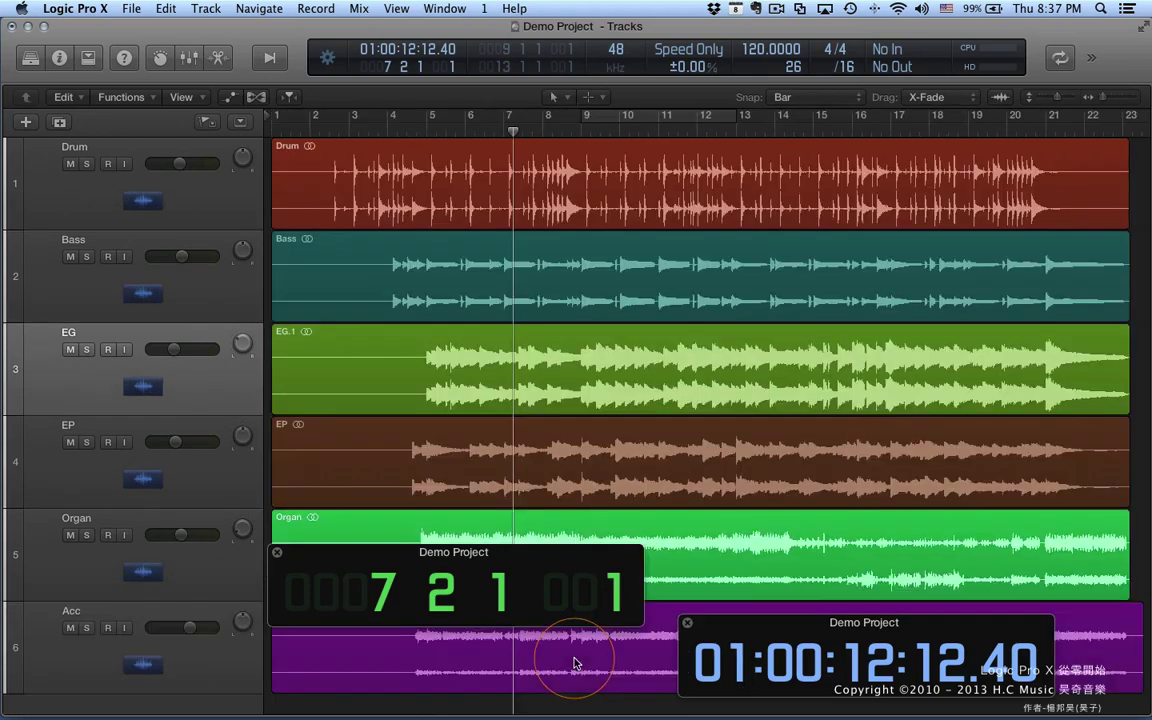
Step: Set an active cycle range from bar 13 to bar 17, and zoom the tracks to fit it
{"action": "left_click", "coordinate": [644, 116]}
{"action": "left_click_drag", "start_coordinate": [644, 116], "coordinate": [778, 119]}
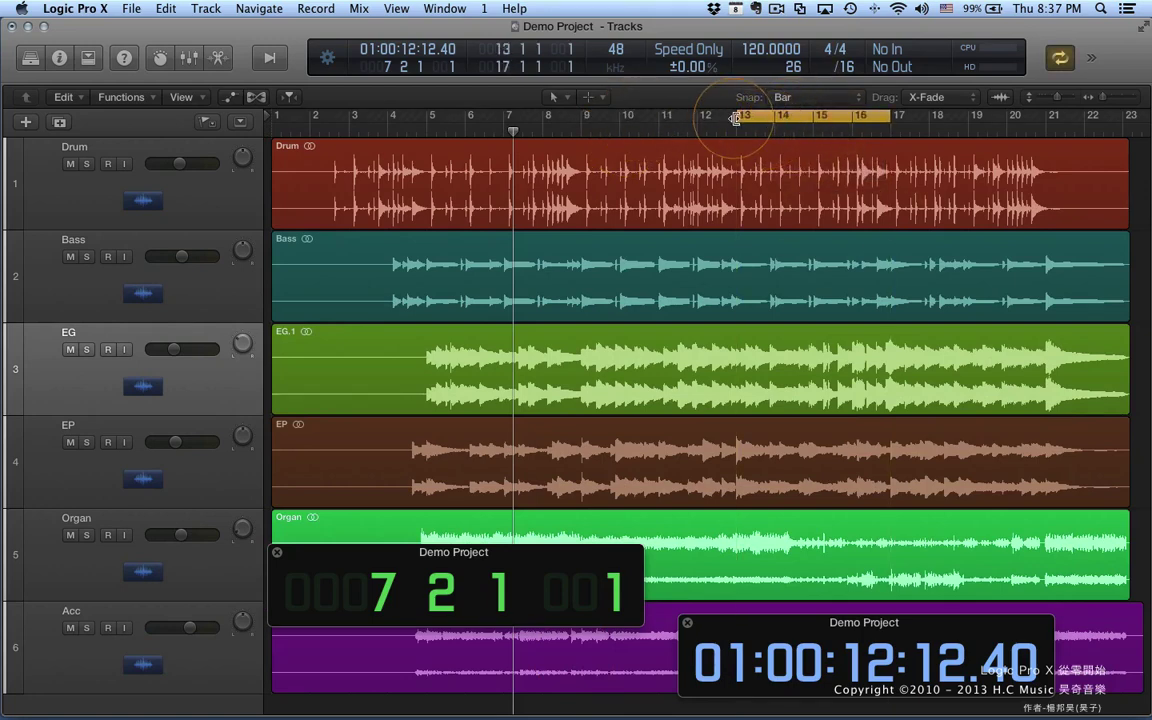
{"action": "left_click", "coordinate": [874, 193], "text": "ctrl+alt"}
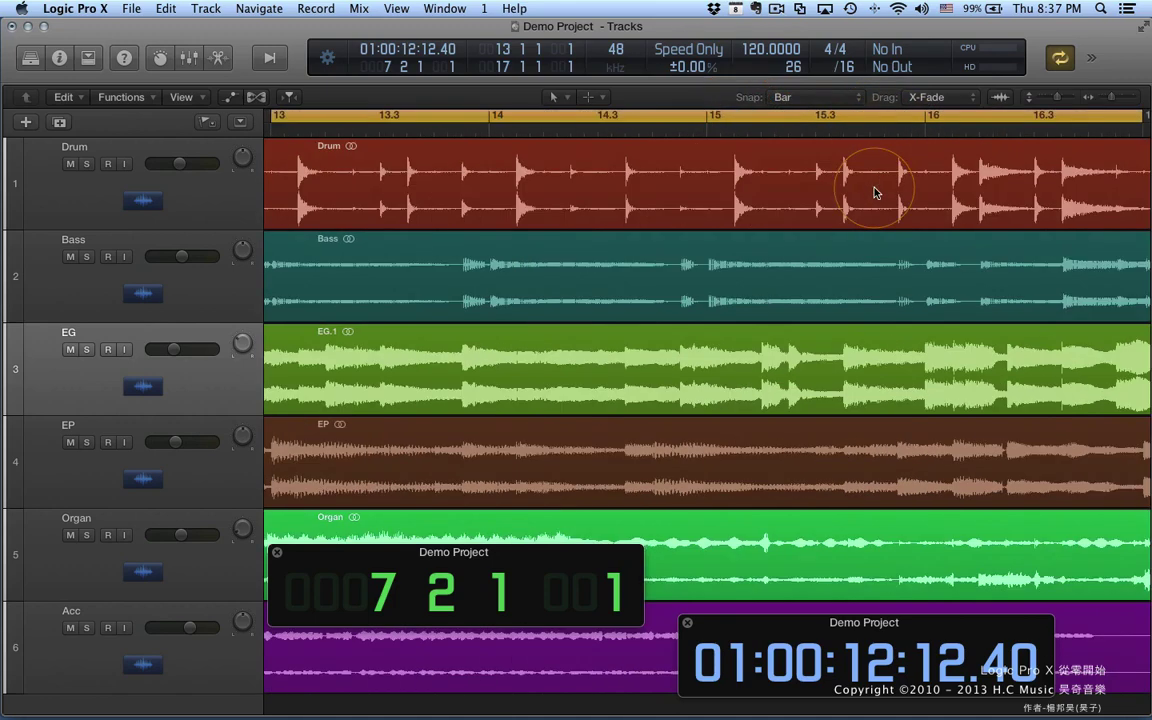